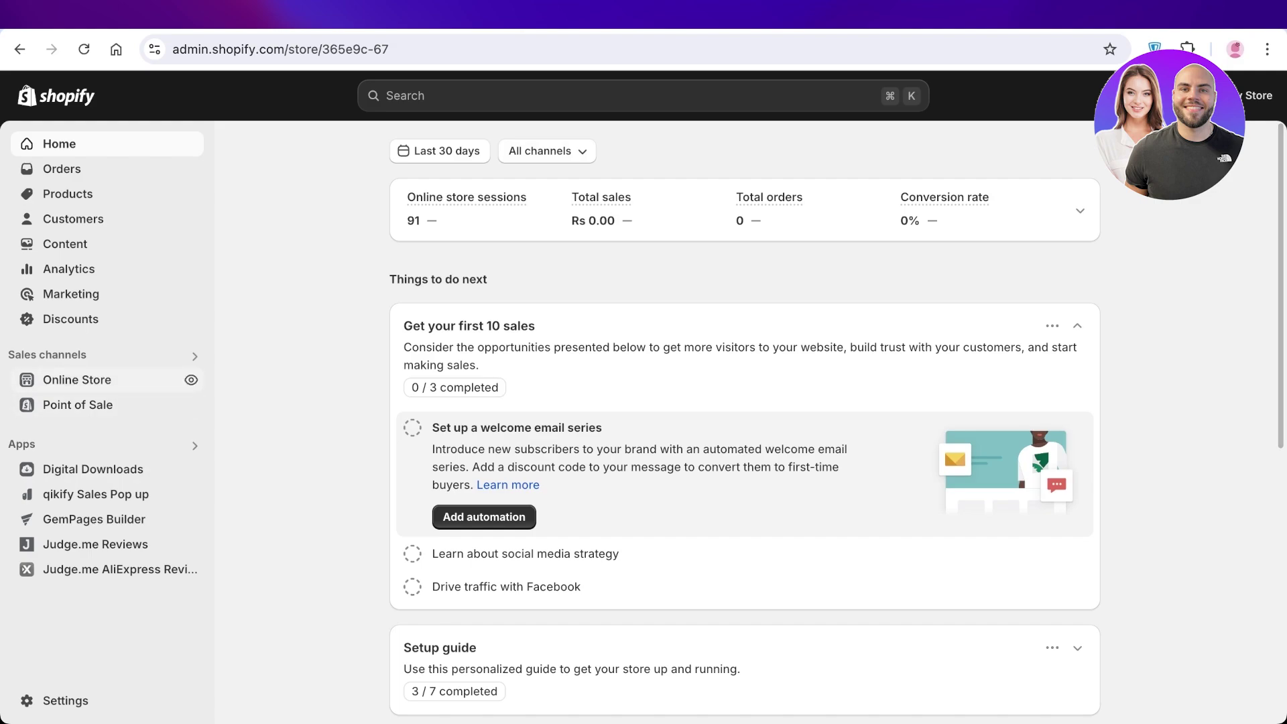
Open the online store's current Dawn theme for customization and go to the home page's Slideshow section.
{"action": "left_click", "coordinate": [77, 380]}
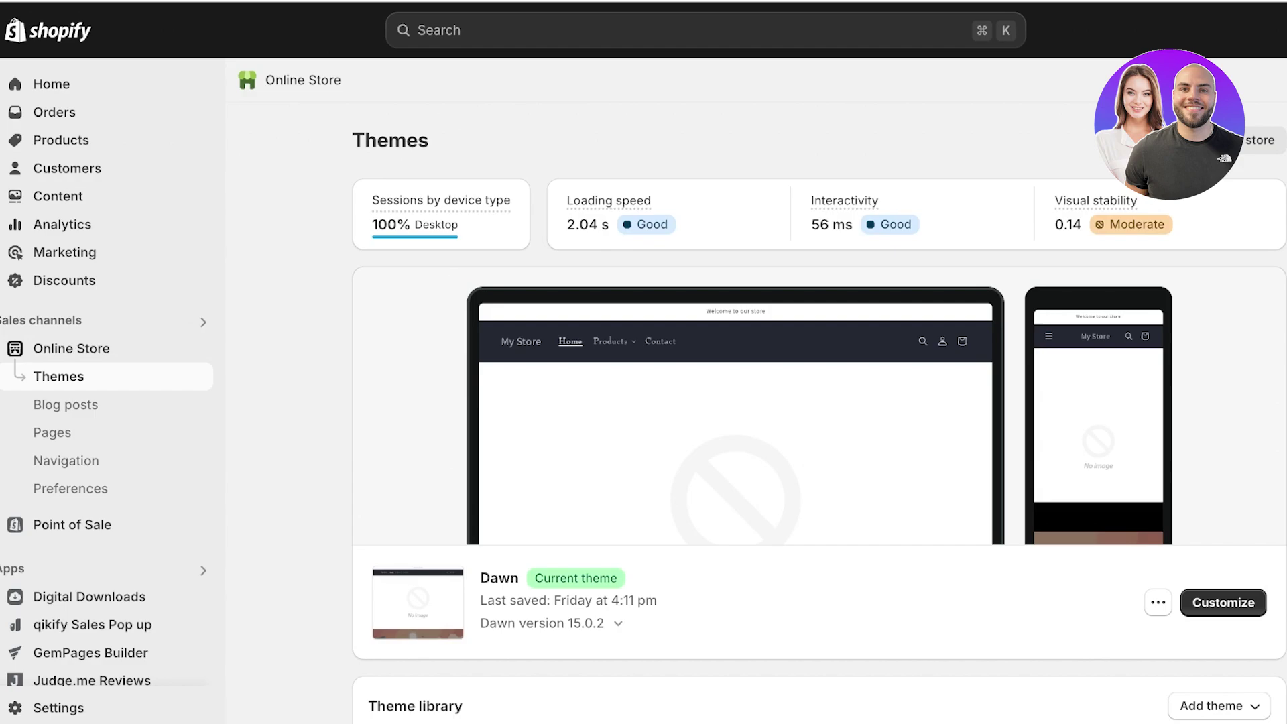
{"action": "left_click", "coordinate": [1223, 602]}
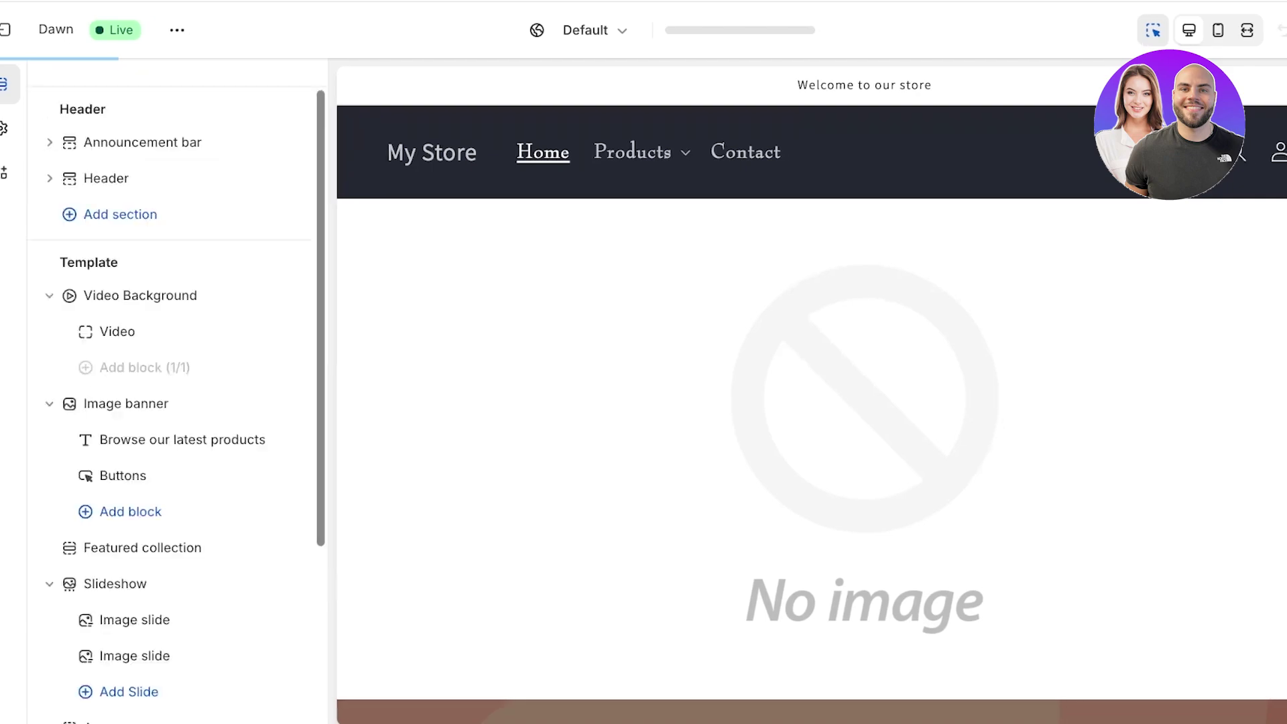
{"action": "scroll", "coordinate": [827, 321], "scroll_direction": "down", "scroll_amount": 15}
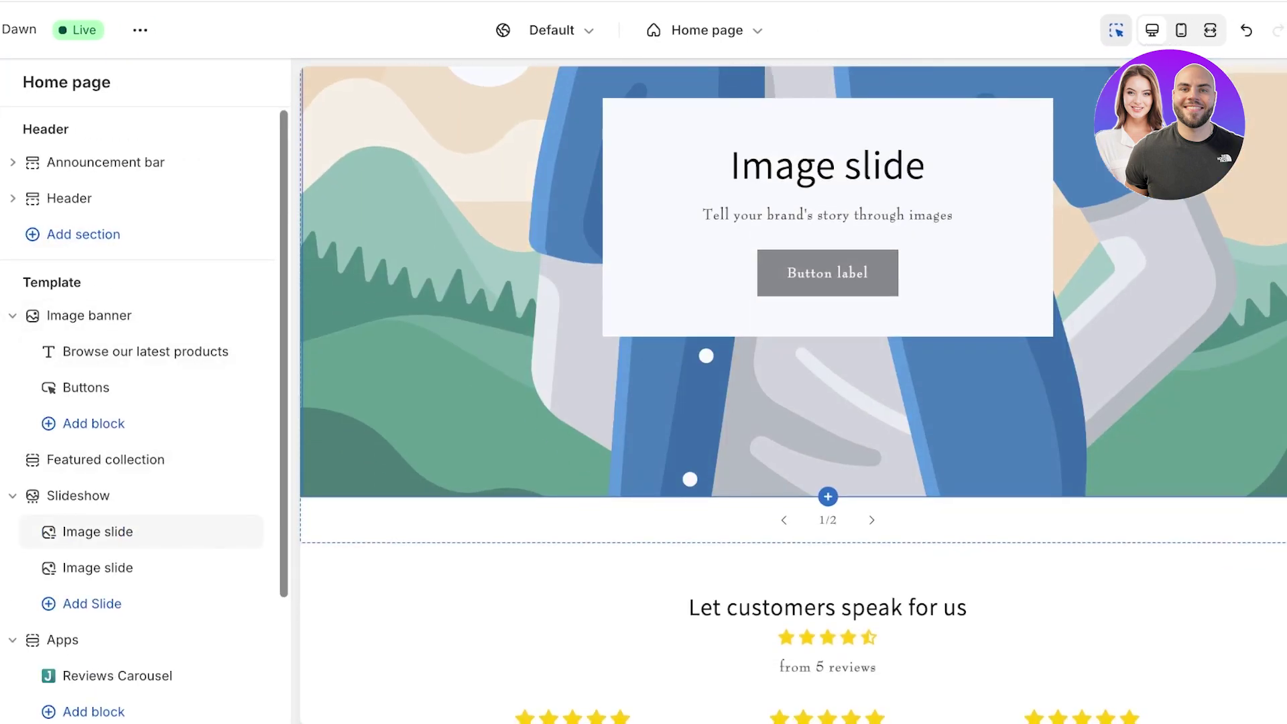
Examine the first image slide's settings in the Slideshow, including its image, button label, button link and content alignment options.
{"action": "left_click", "coordinate": [98, 531]}
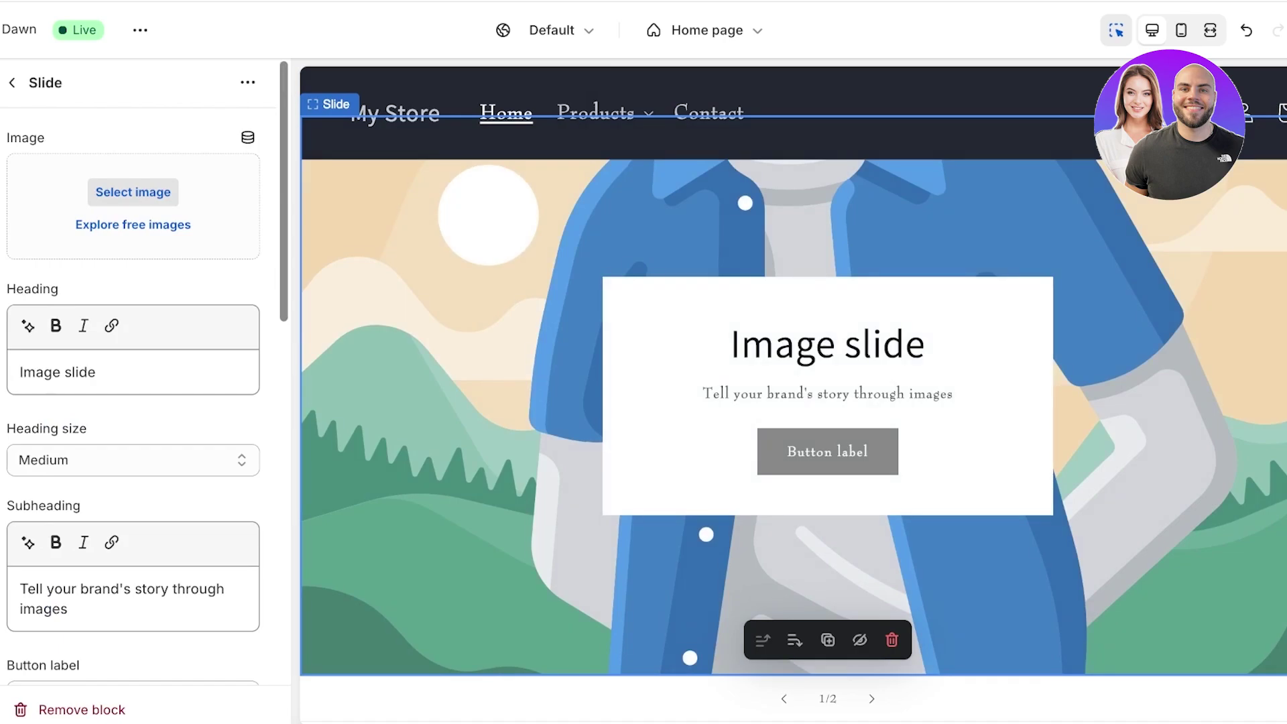
{"action": "left_click", "coordinate": [12, 82]}
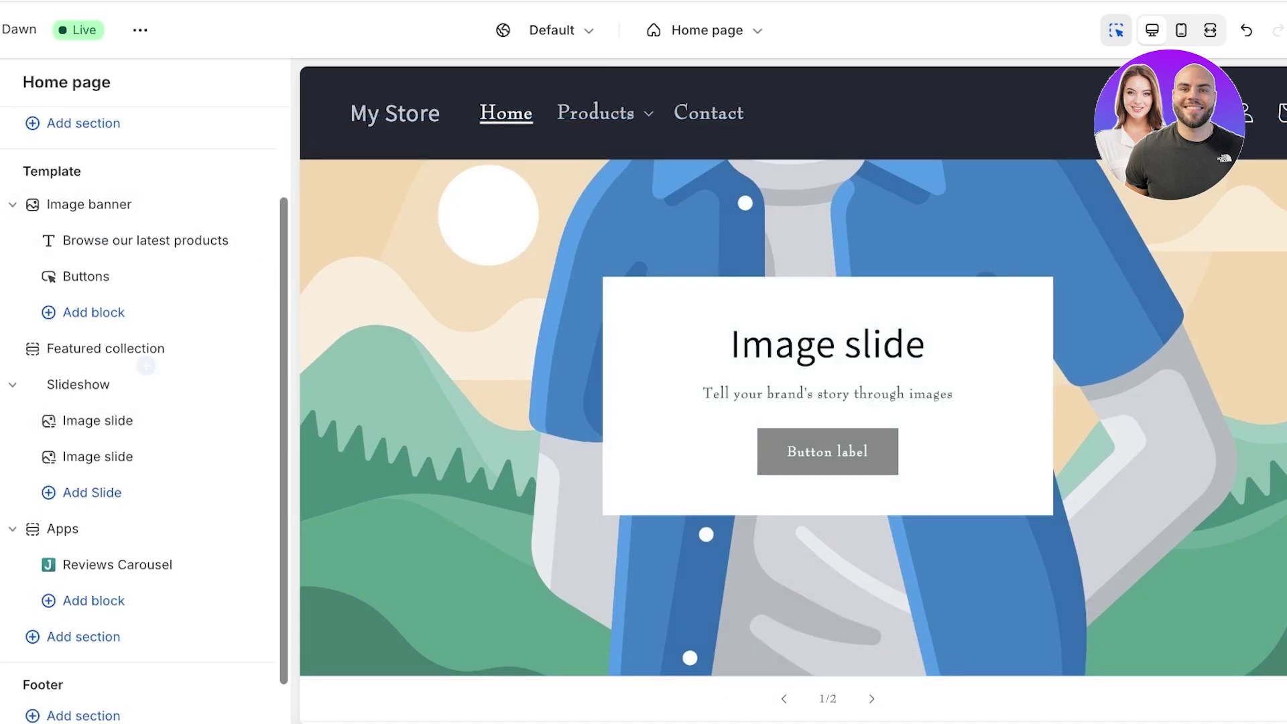
{"action": "left_click", "coordinate": [97, 420]}
{"action": "scroll", "coordinate": [134, 389], "scroll_direction": "down", "scroll_amount": 3}
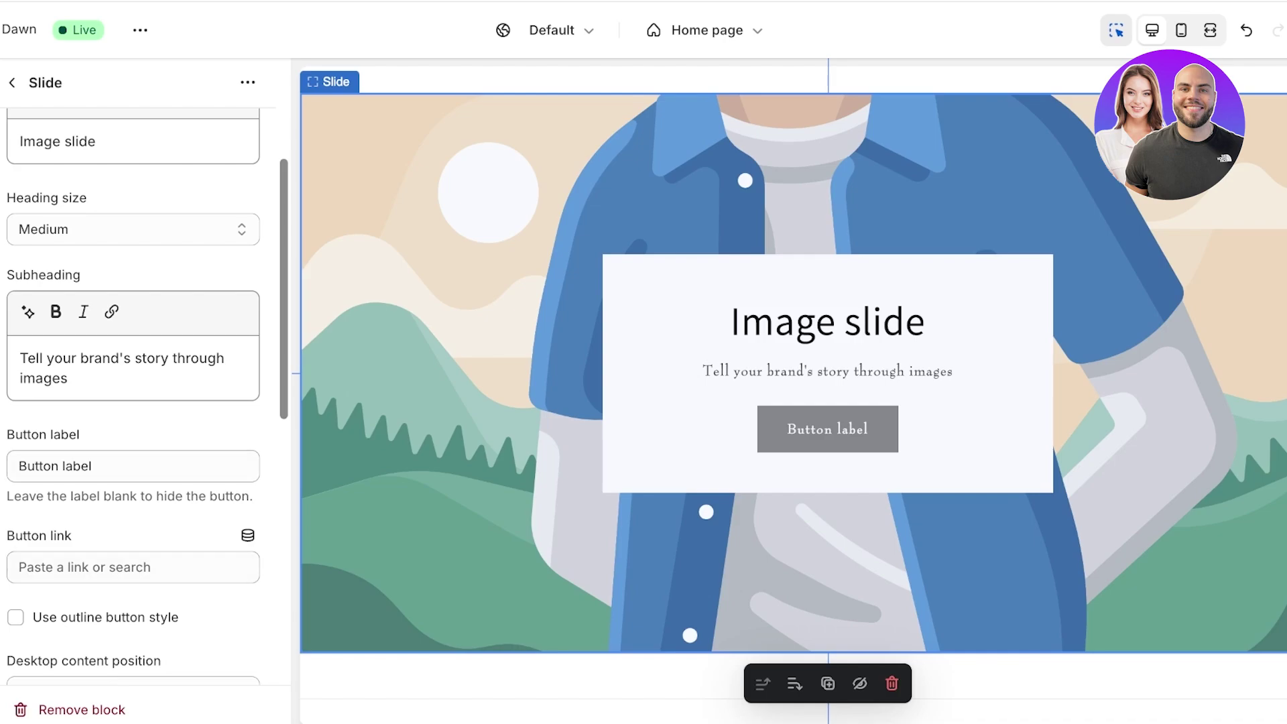
{"action": "scroll", "coordinate": [134, 396], "scroll_direction": "down", "scroll_amount": 1}
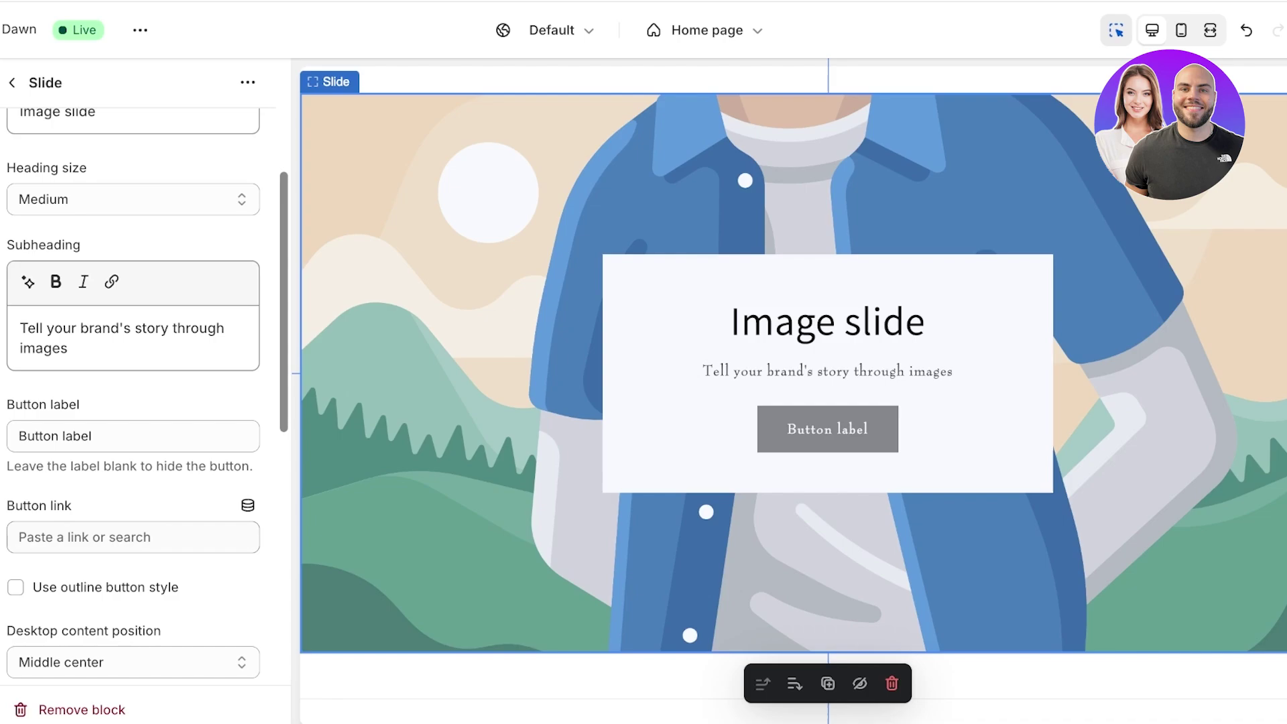
{"action": "left_click", "coordinate": [132, 537]}
{"action": "key", "text": "Escape"}
{"action": "scroll", "coordinate": [134, 395], "scroll_direction": "down", "scroll_amount": 6}
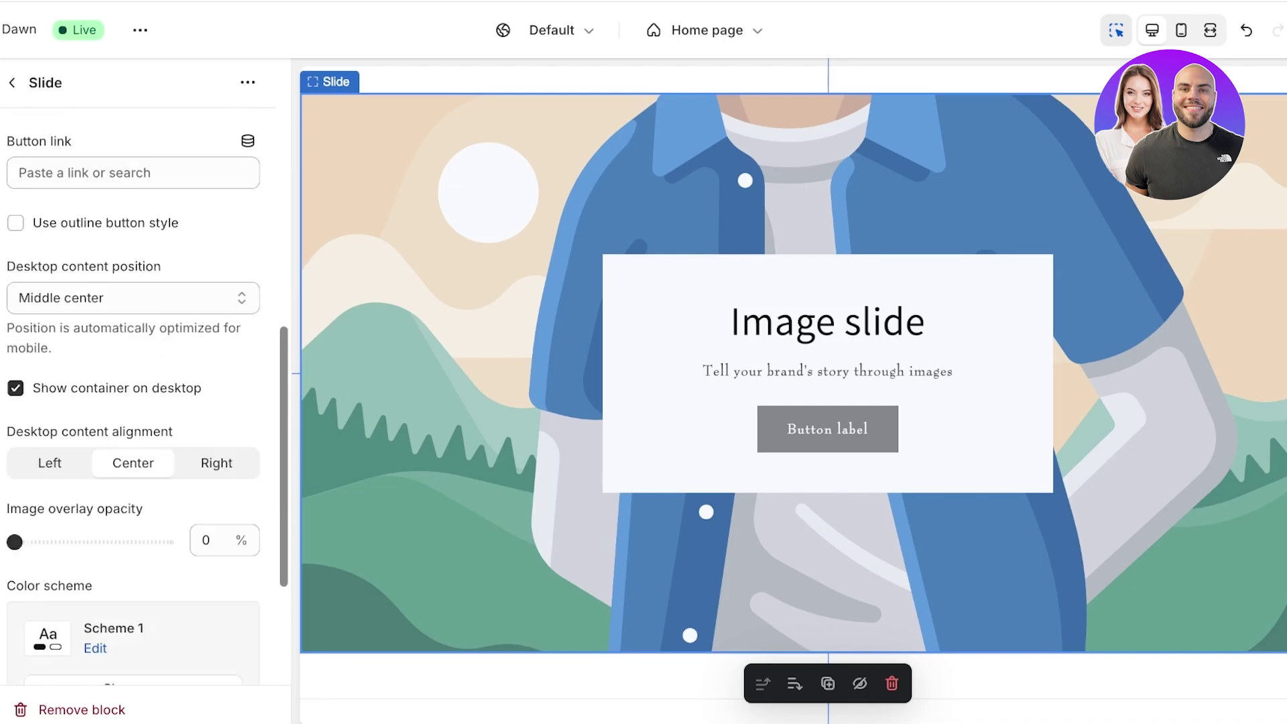
{"action": "scroll", "coordinate": [134, 396], "scroll_direction": "down", "scroll_amount": 3}
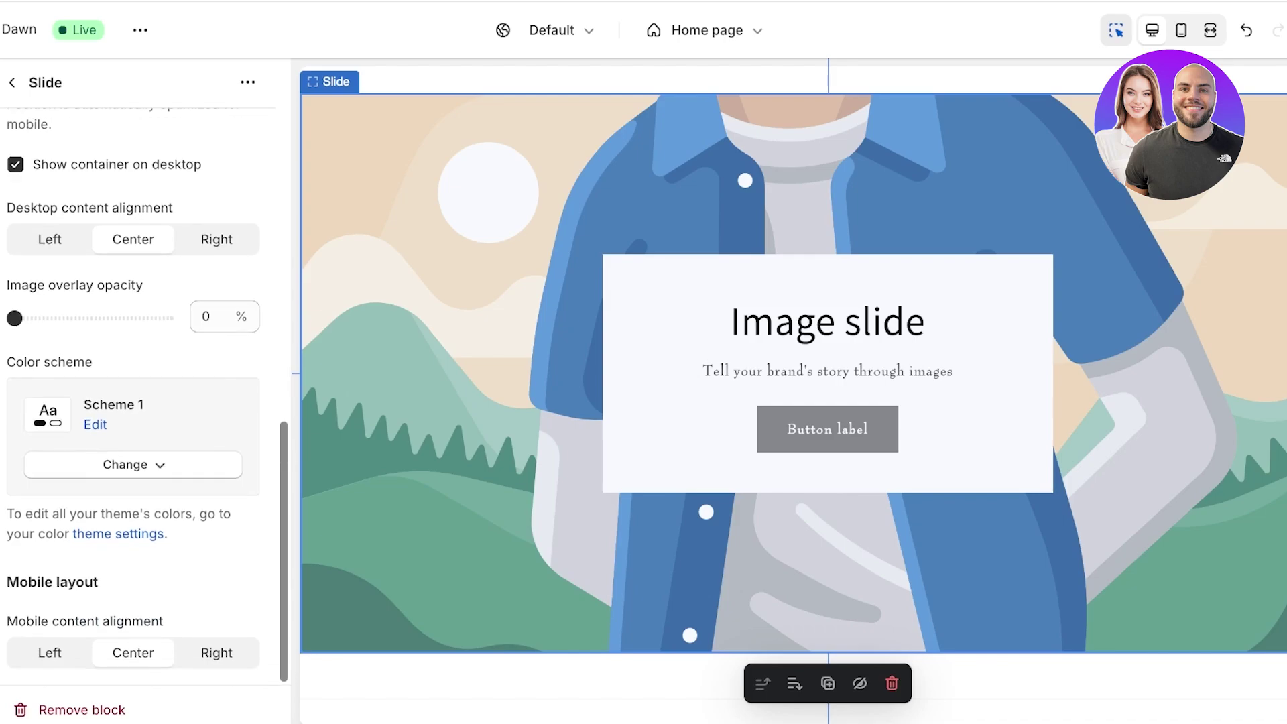
{"action": "left_click", "coordinate": [12, 82]}
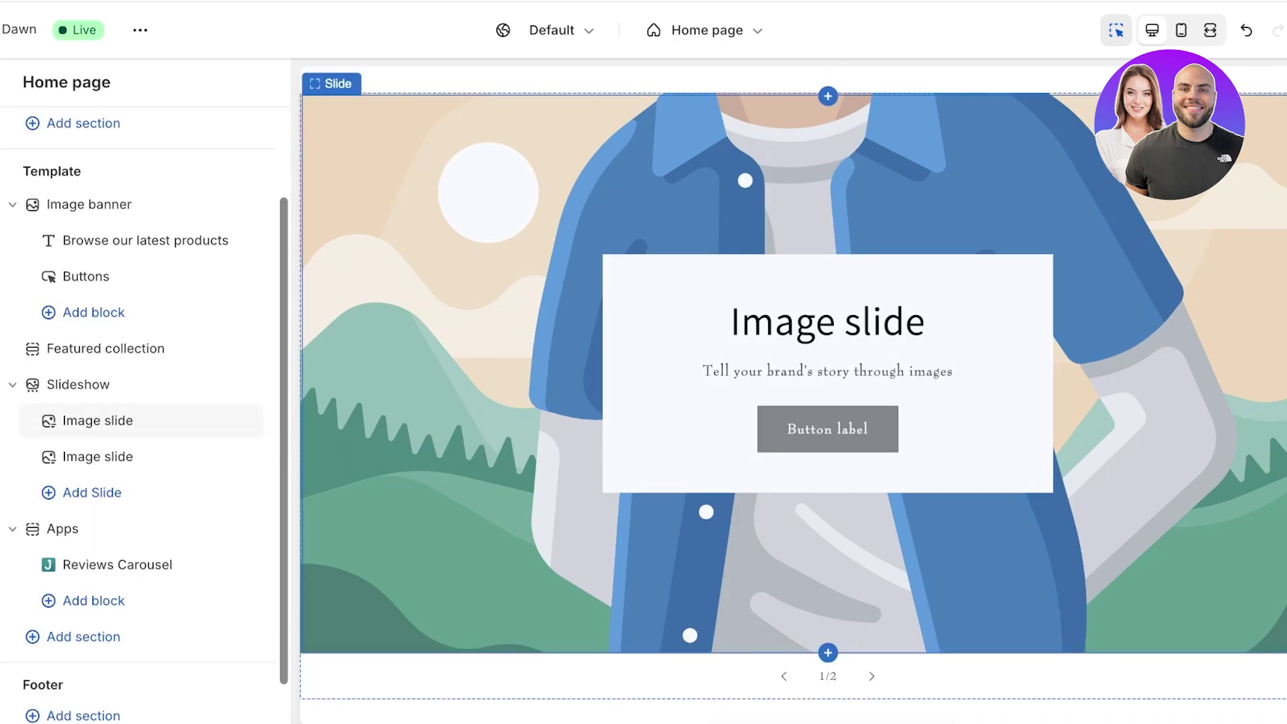
{"action": "left_click", "coordinate": [98, 420]}
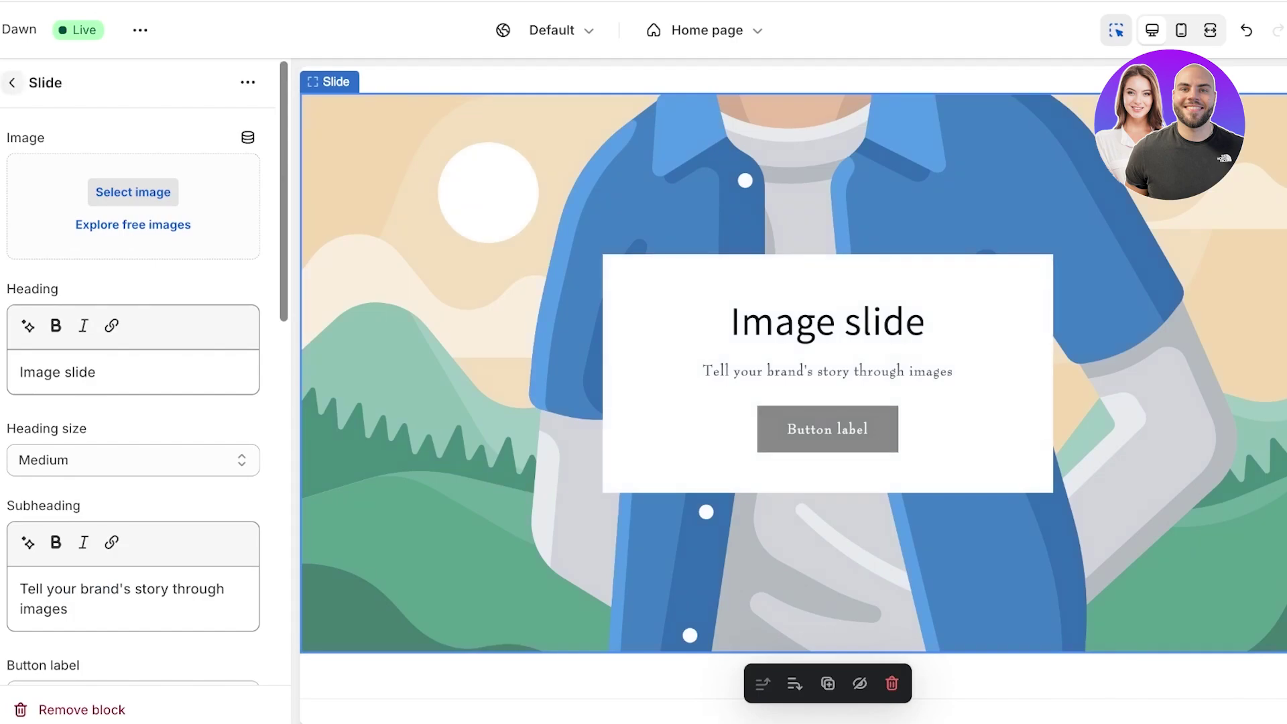
Add a Multicolumn section to the home page template, below the Apps section.
{"action": "left_click", "coordinate": [12, 83]}
{"action": "left_click", "coordinate": [84, 636]}
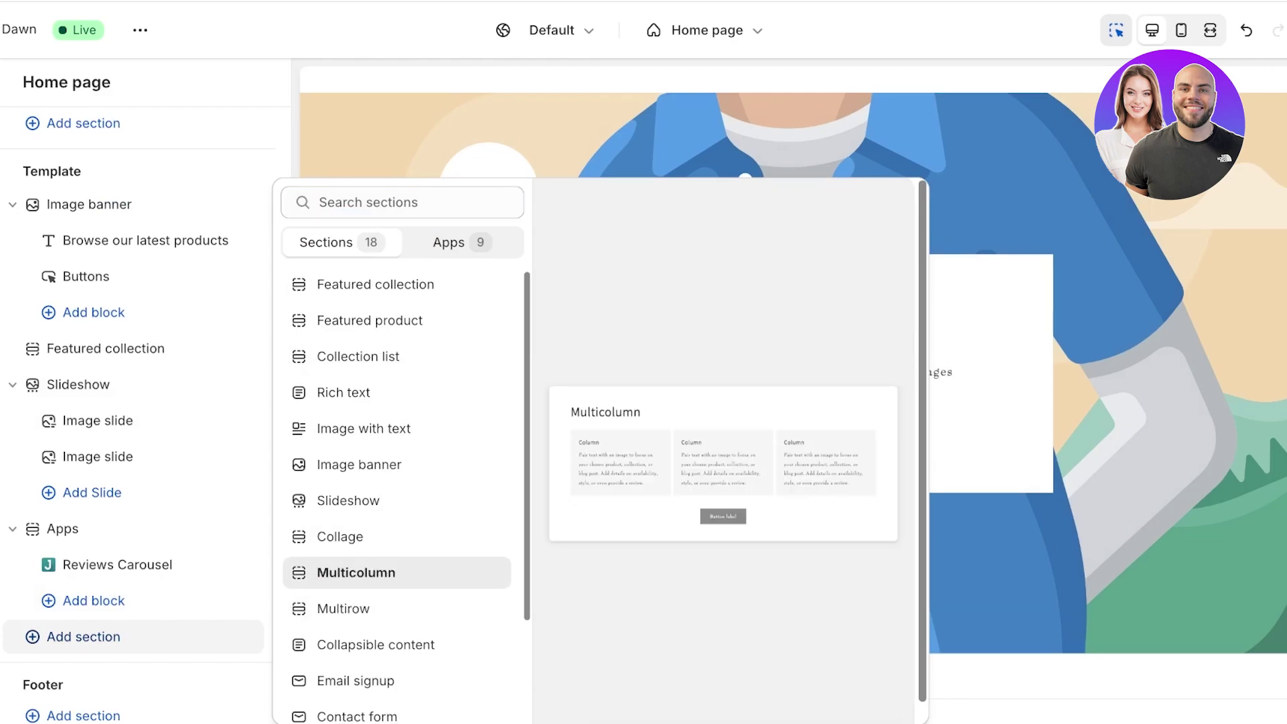
{"action": "left_click", "coordinate": [354, 573]}
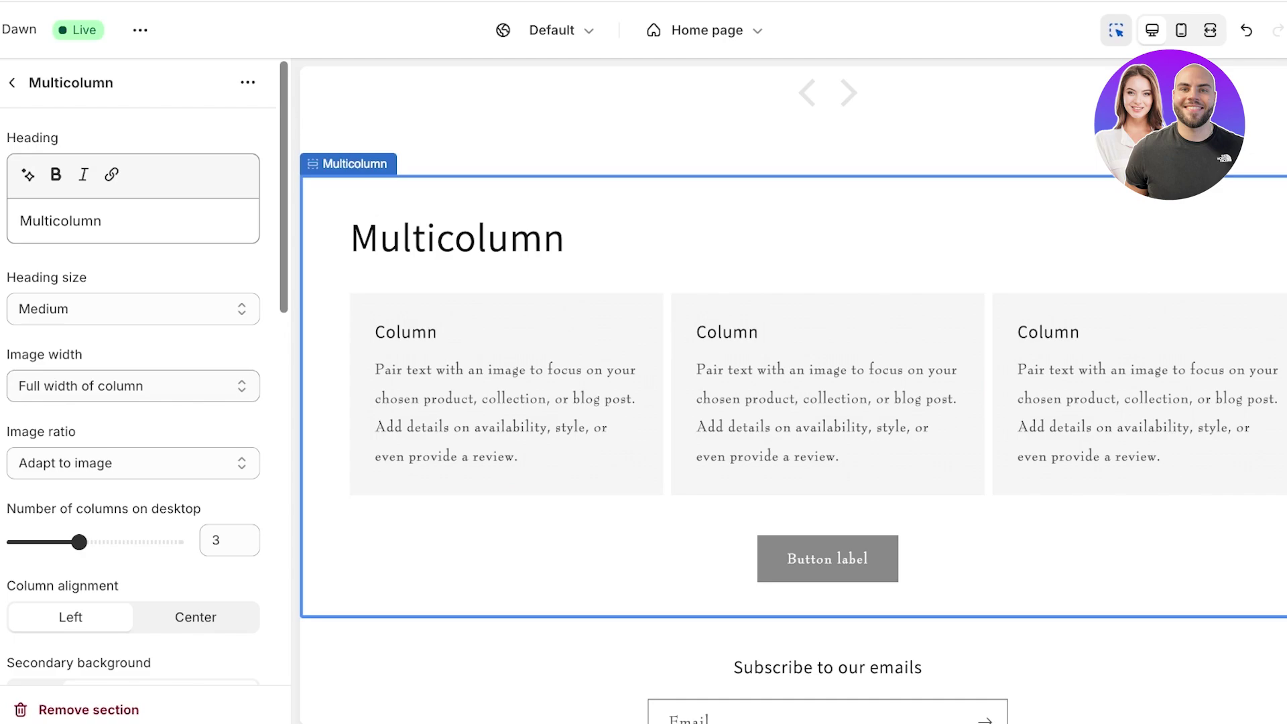
Set the first column's image to the gempages WEBP file of the woman holding an eyeshadow palette.
{"action": "left_click", "coordinate": [506, 394]}
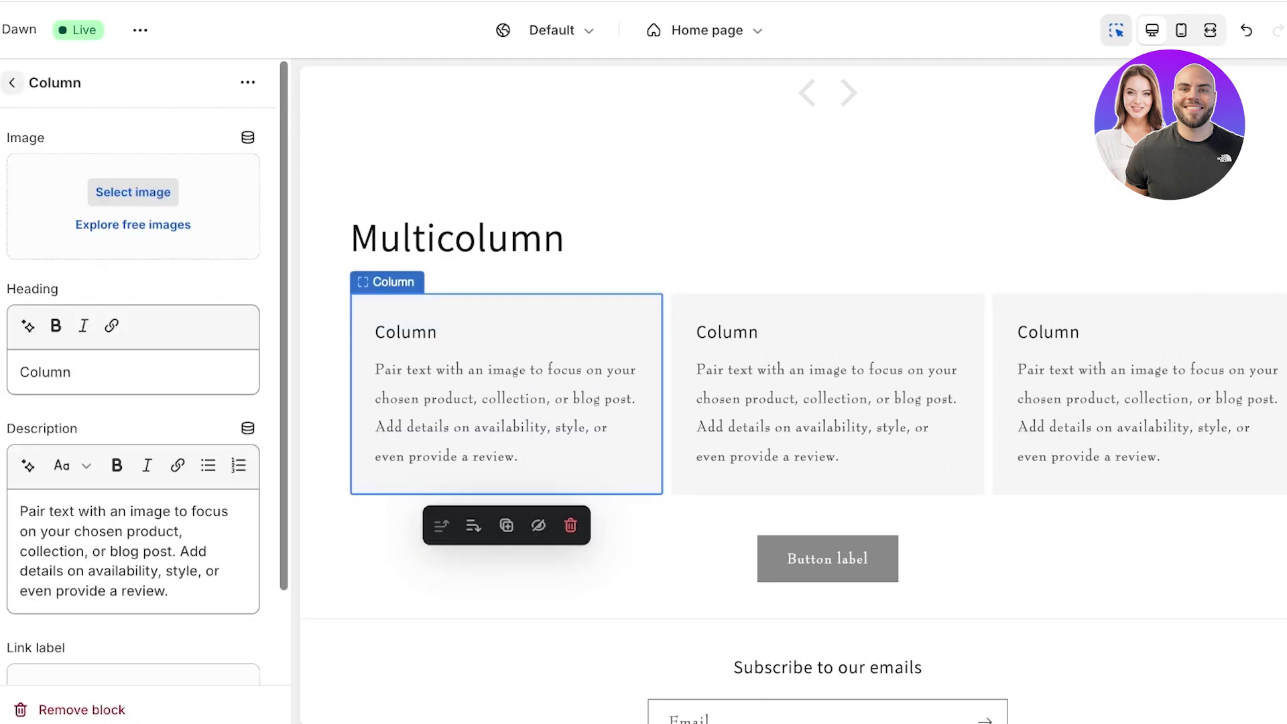
{"action": "left_click", "coordinate": [101, 193]}
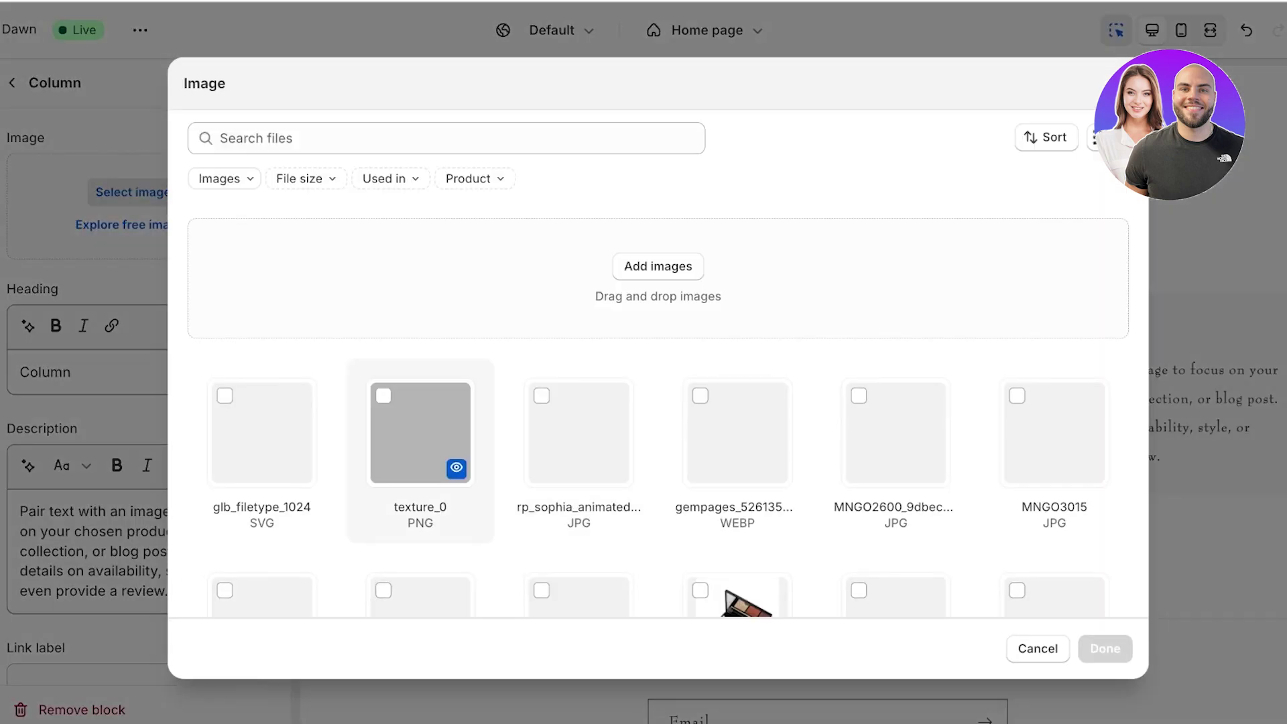
{"action": "left_click", "coordinate": [737, 433]}
{"action": "left_click", "coordinate": [1104, 649]}
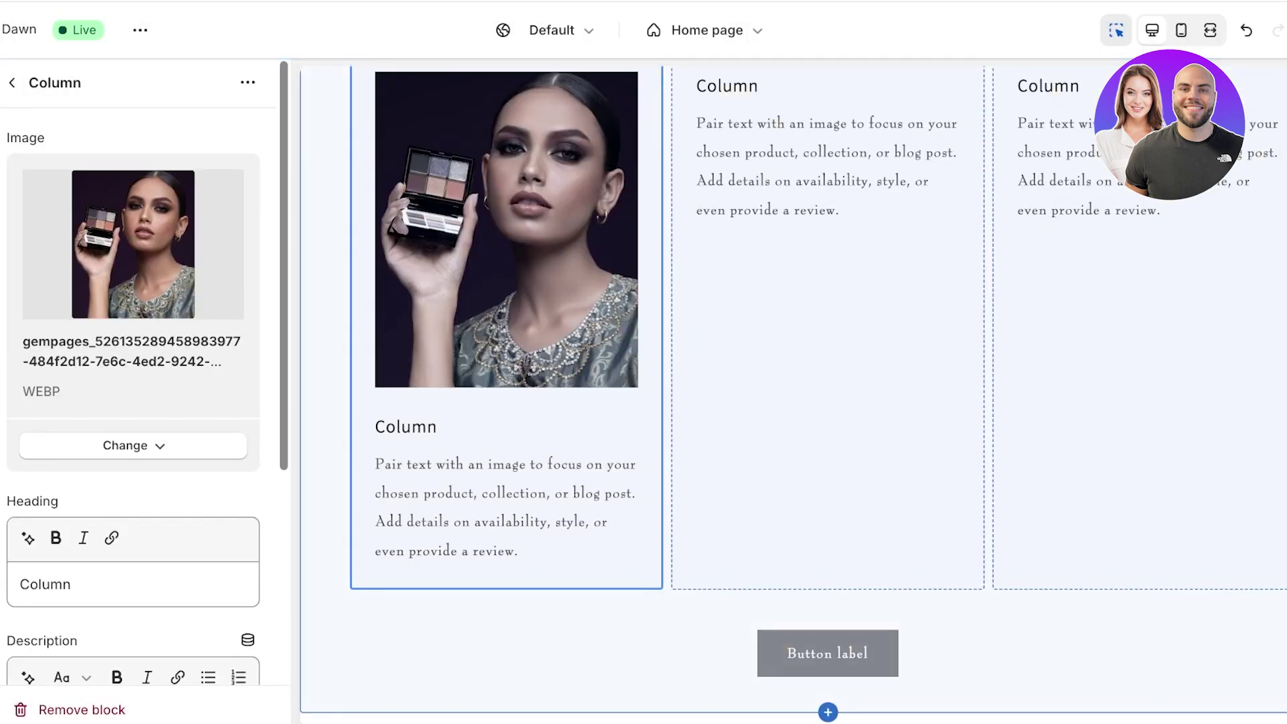
Link the first column to the Cool Eyeshadow product.
{"action": "scroll", "coordinate": [134, 369], "scroll_direction": "down", "scroll_amount": 5}
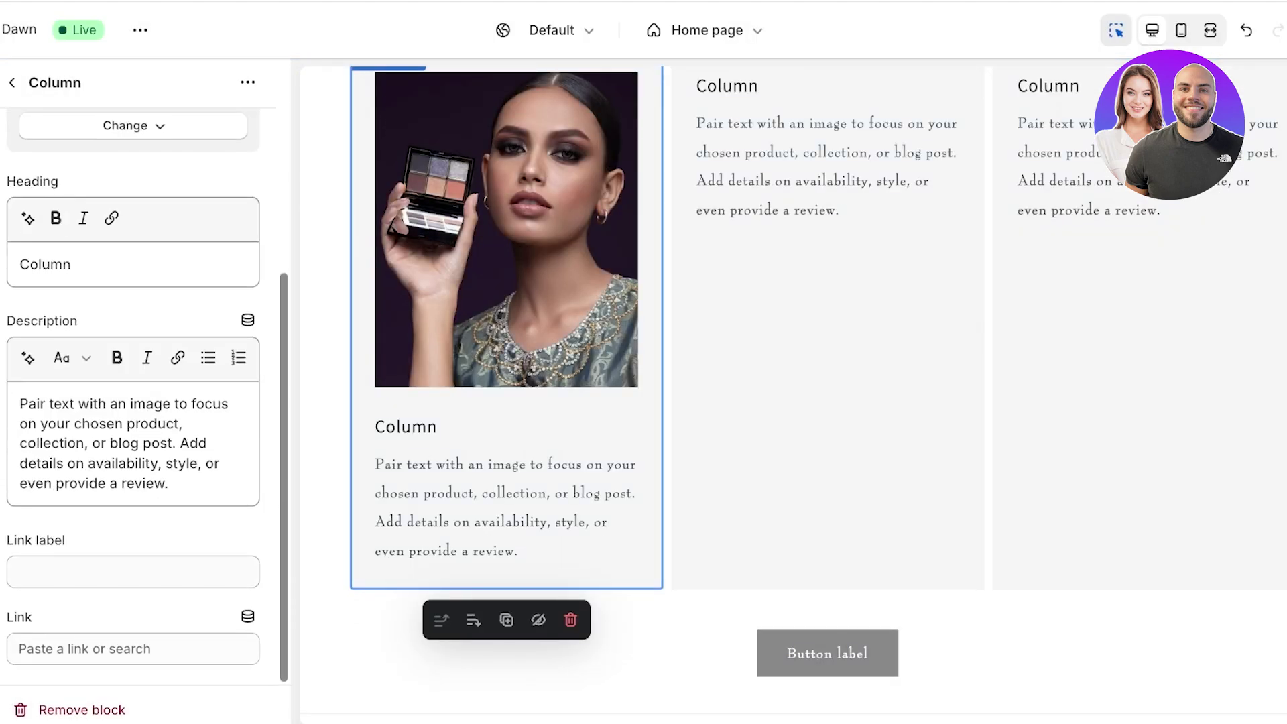
{"action": "left_click", "coordinate": [132, 572]}
{"action": "left_click", "coordinate": [133, 649]}
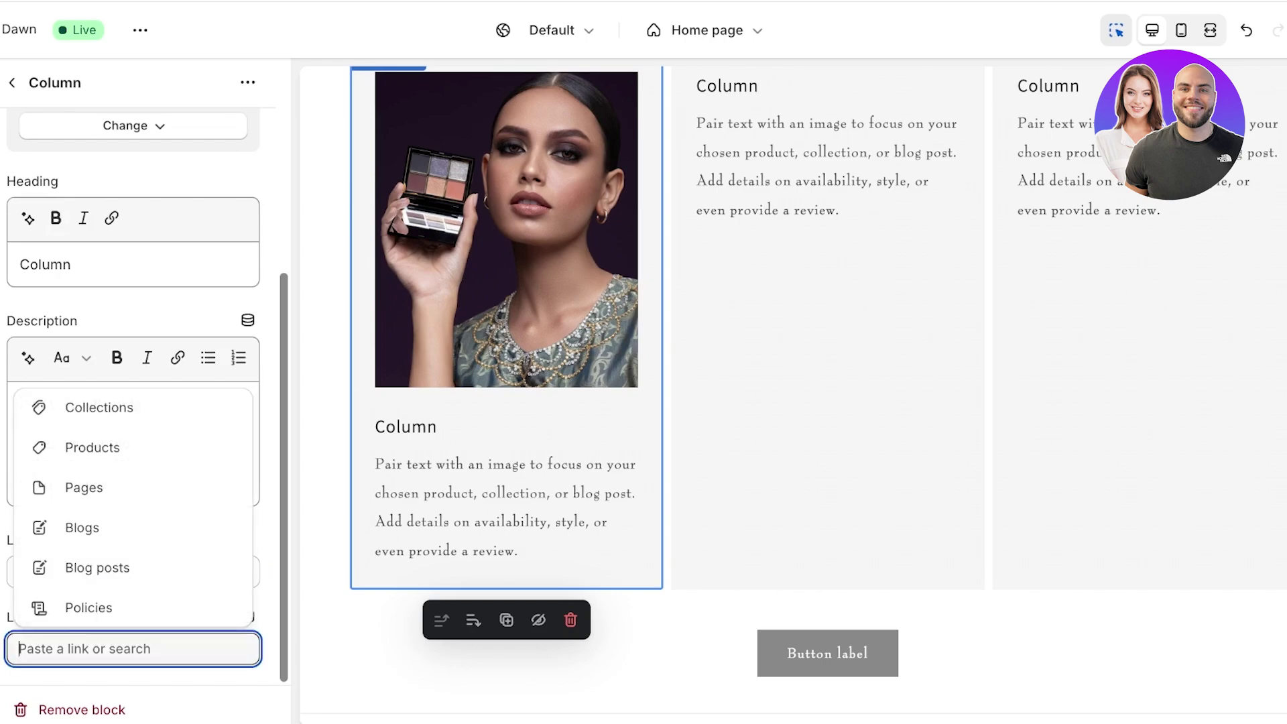
{"action": "left_click", "coordinate": [94, 447]}
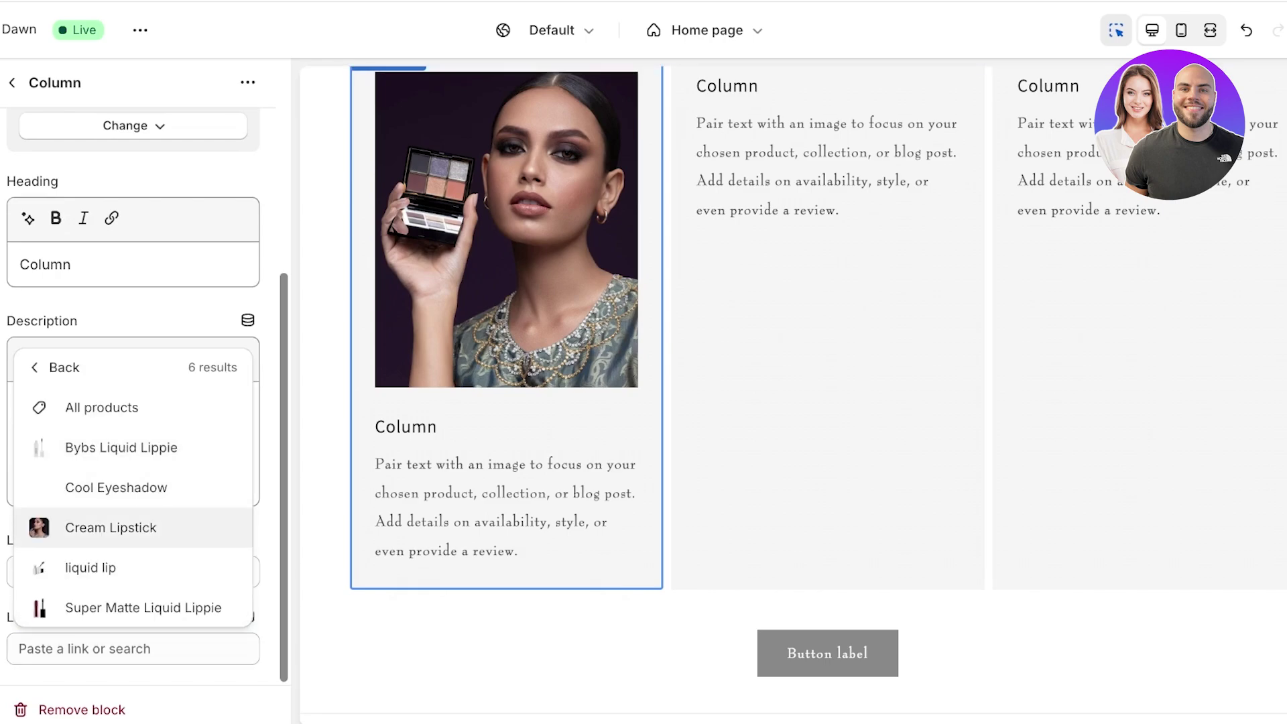
{"action": "left_click", "coordinate": [116, 488]}
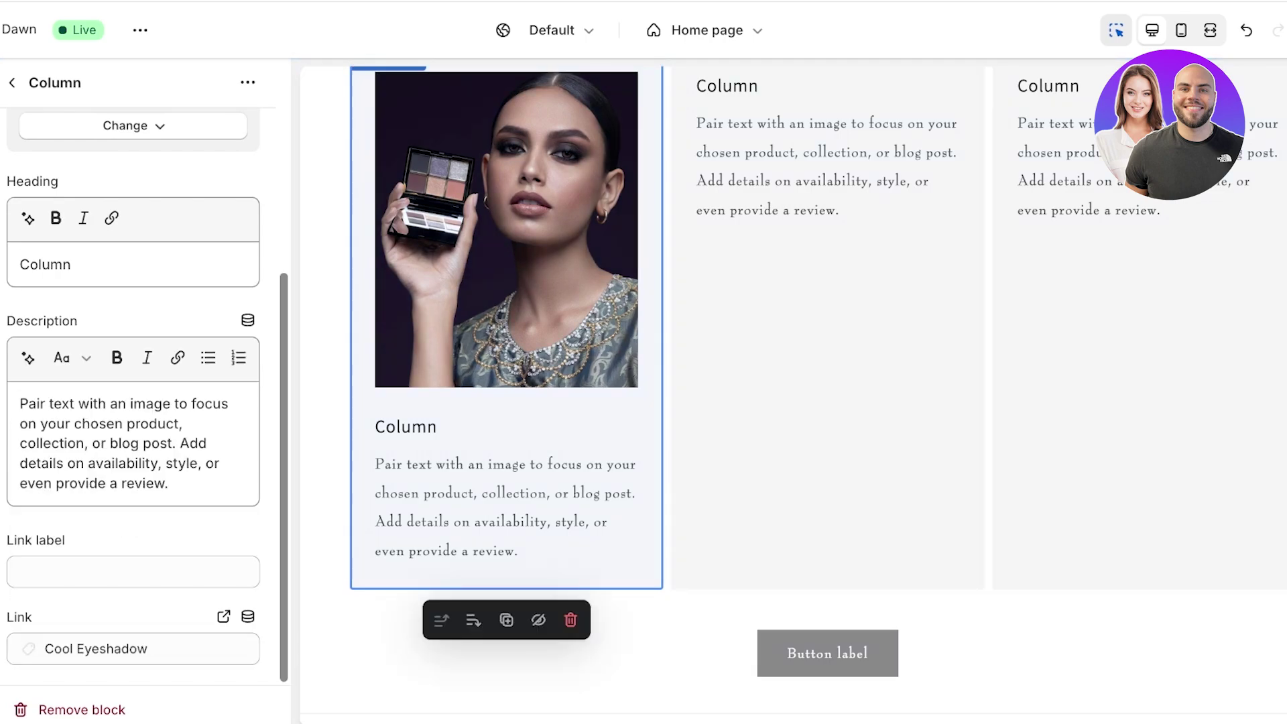
Try "Eyeshadow" as the first column's link label, and clear the label again.
{"action": "left_click", "coordinate": [133, 571]}
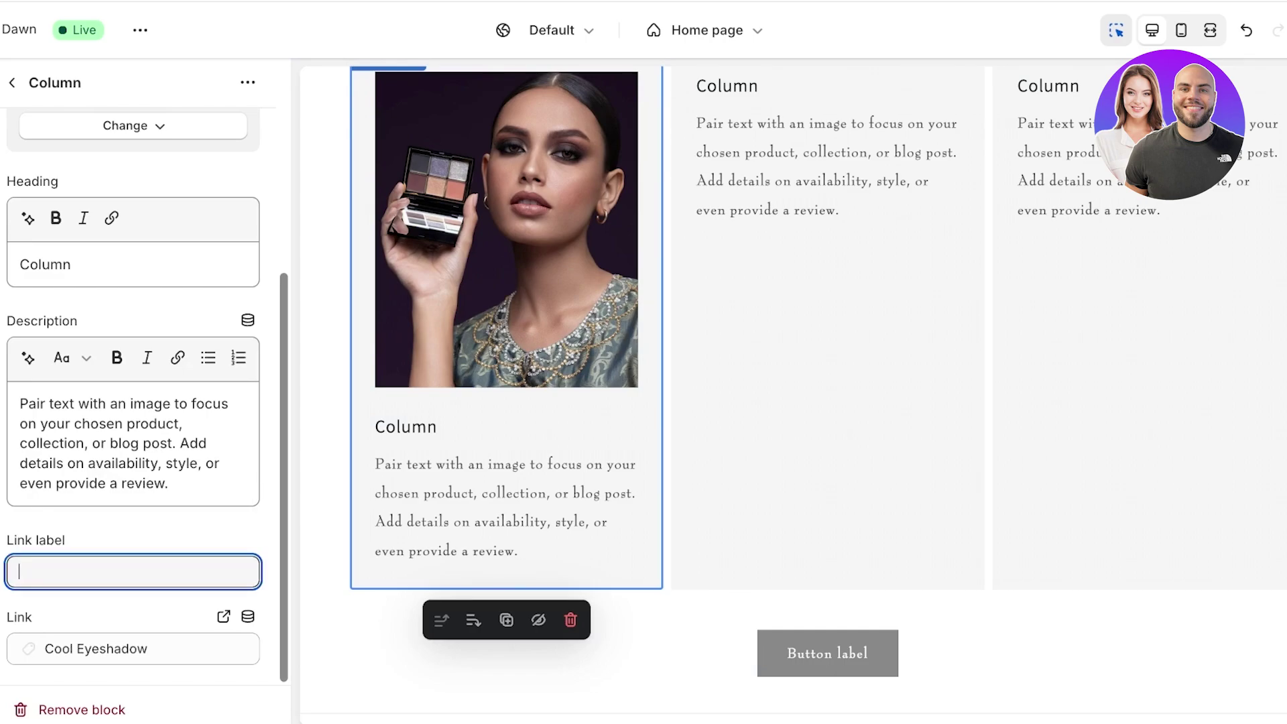
{"action": "type", "text": "A"}
{"action": "key", "text": "BackSpace"}
{"action": "type", "text": "V"}
{"action": "key", "text": "BackSpace"}
{"action": "type", "text": "Eyes"}
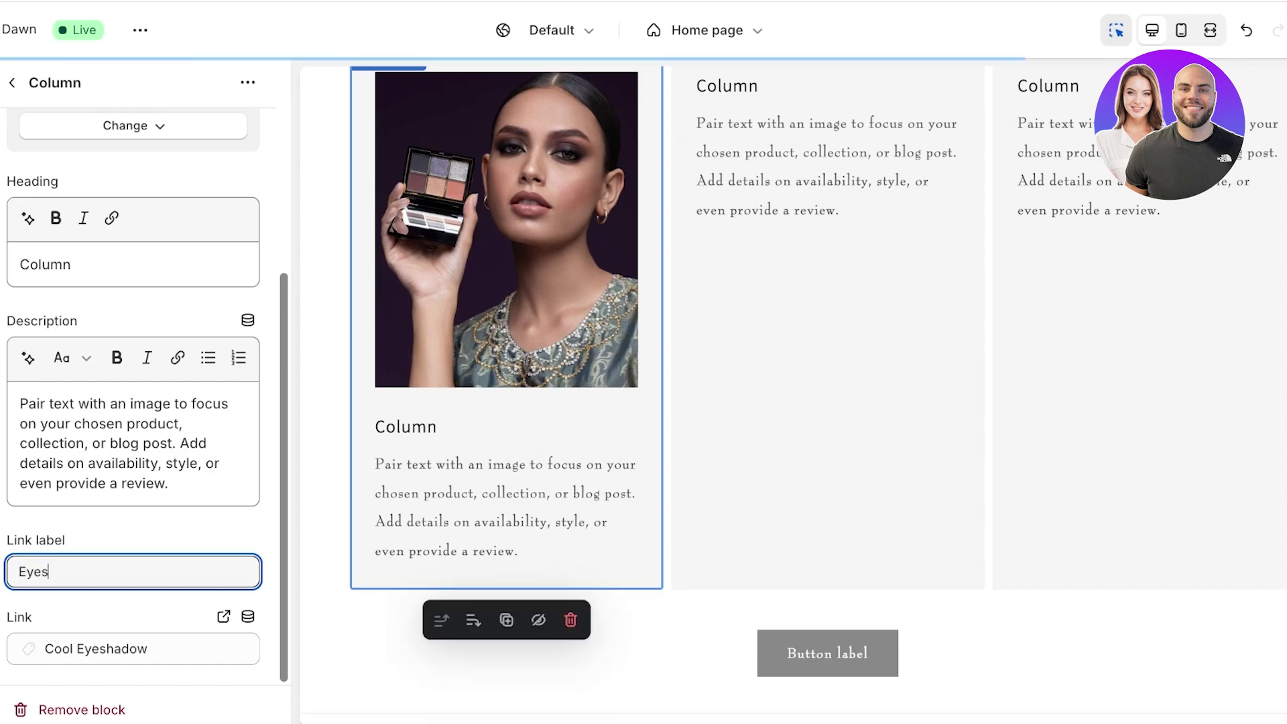
{"action": "type", "text": "hadow"}
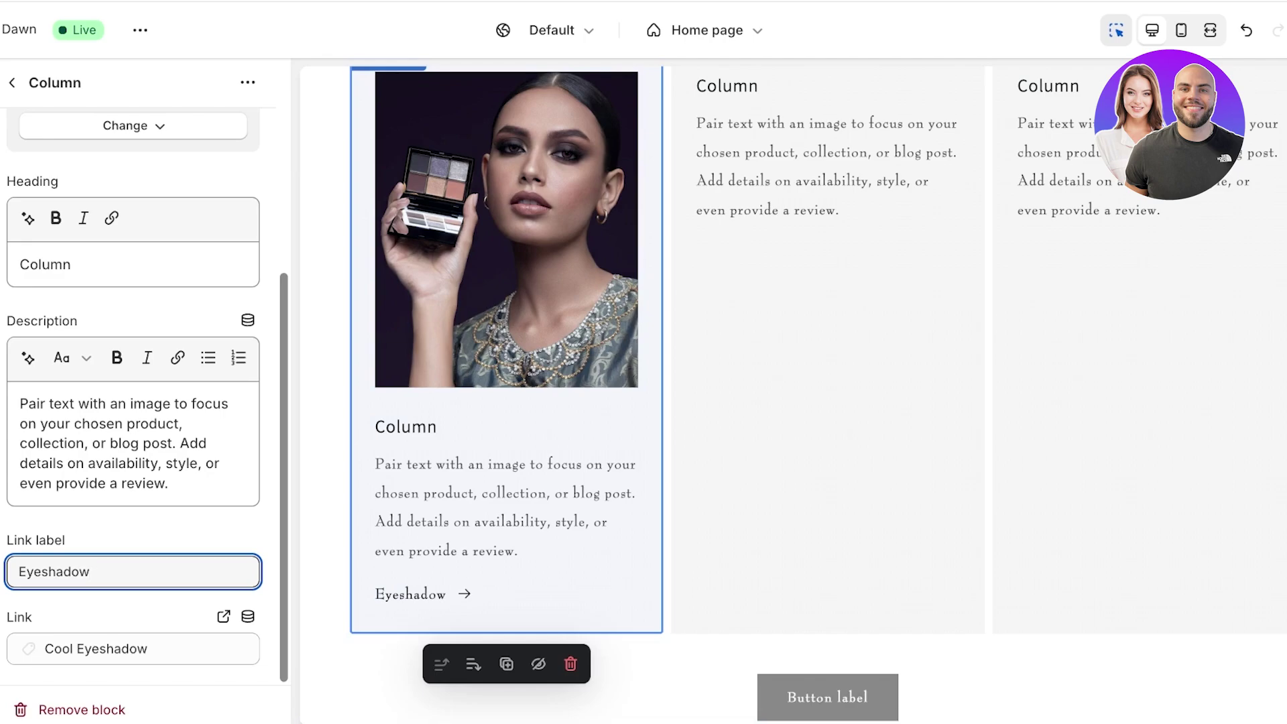
{"action": "key", "text": "ctrl+a"}
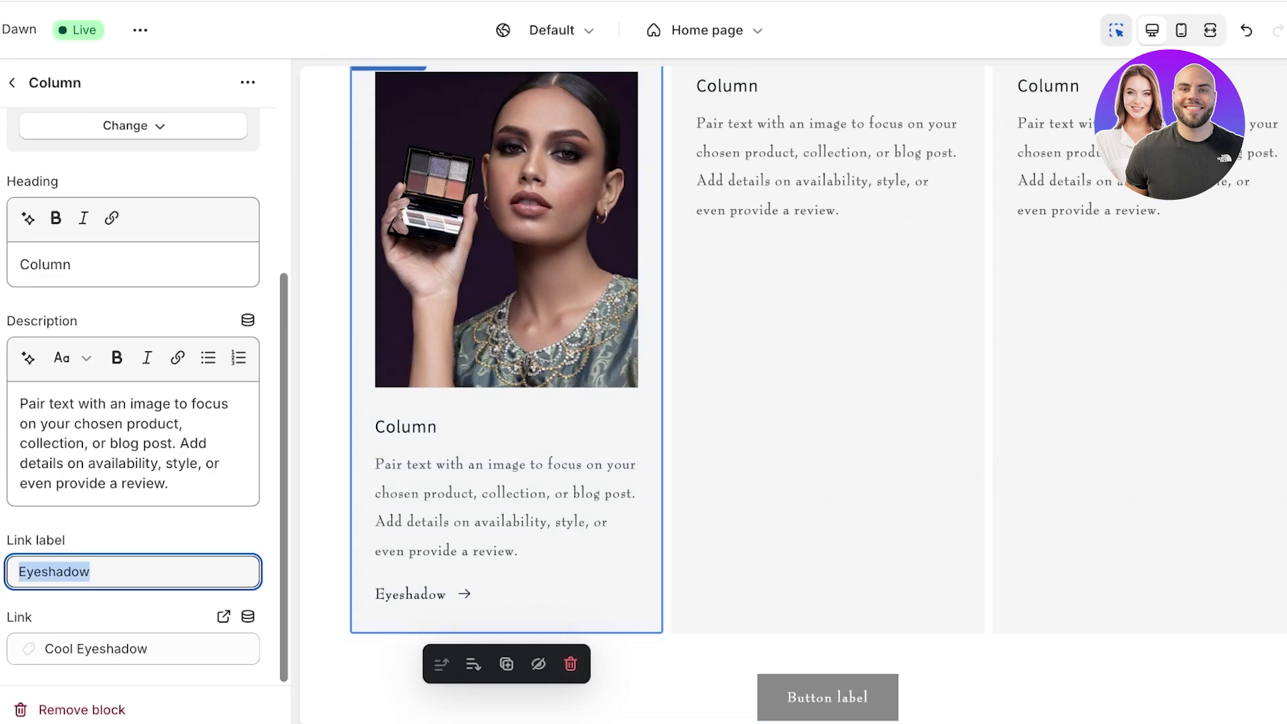
{"action": "key", "text": "BackSpace"}
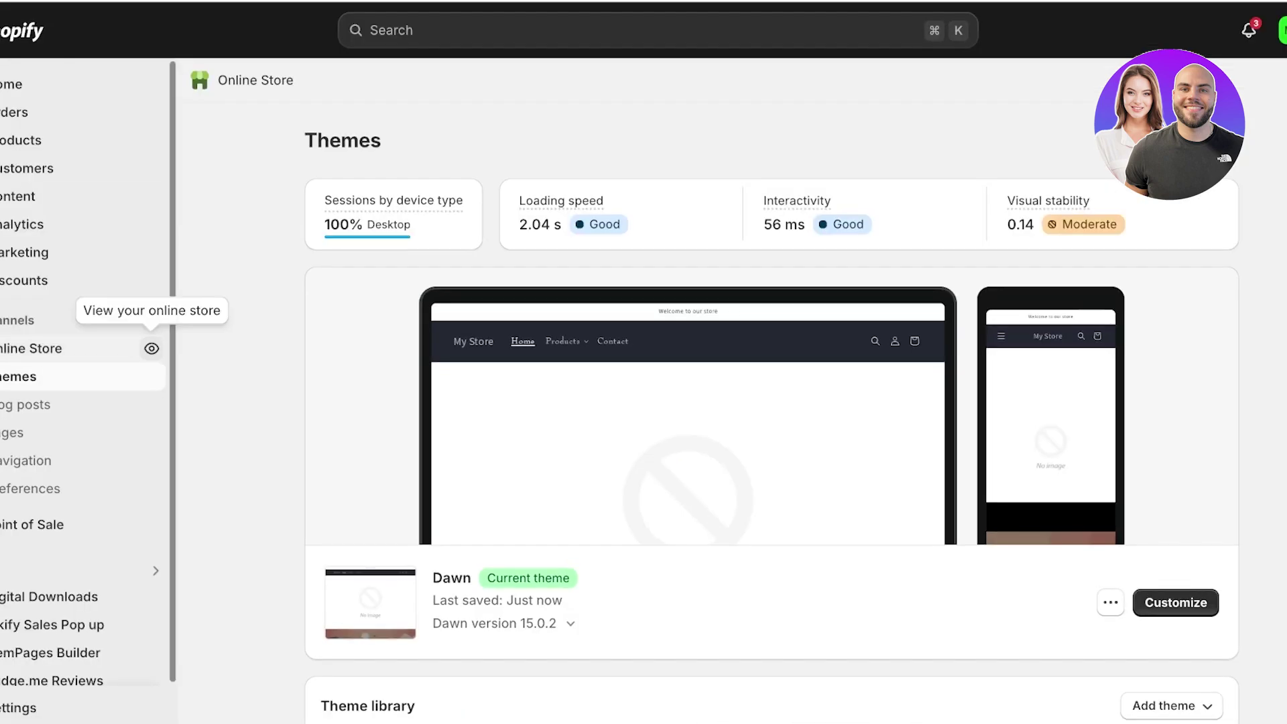
View the live online store and examine the Multicolumn section on its home page.
{"action": "left_click", "coordinate": [150, 347]}
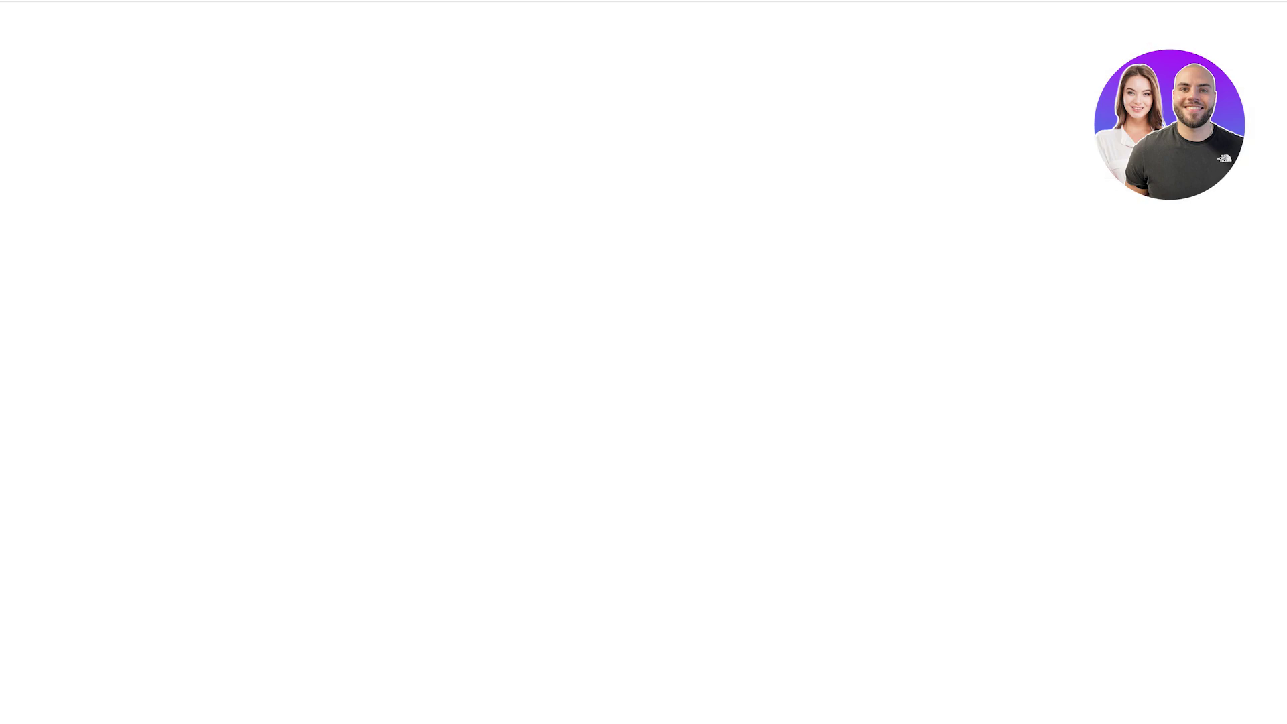
{"action": "scroll", "coordinate": [643, 362], "scroll_direction": "down", "scroll_amount": 3}
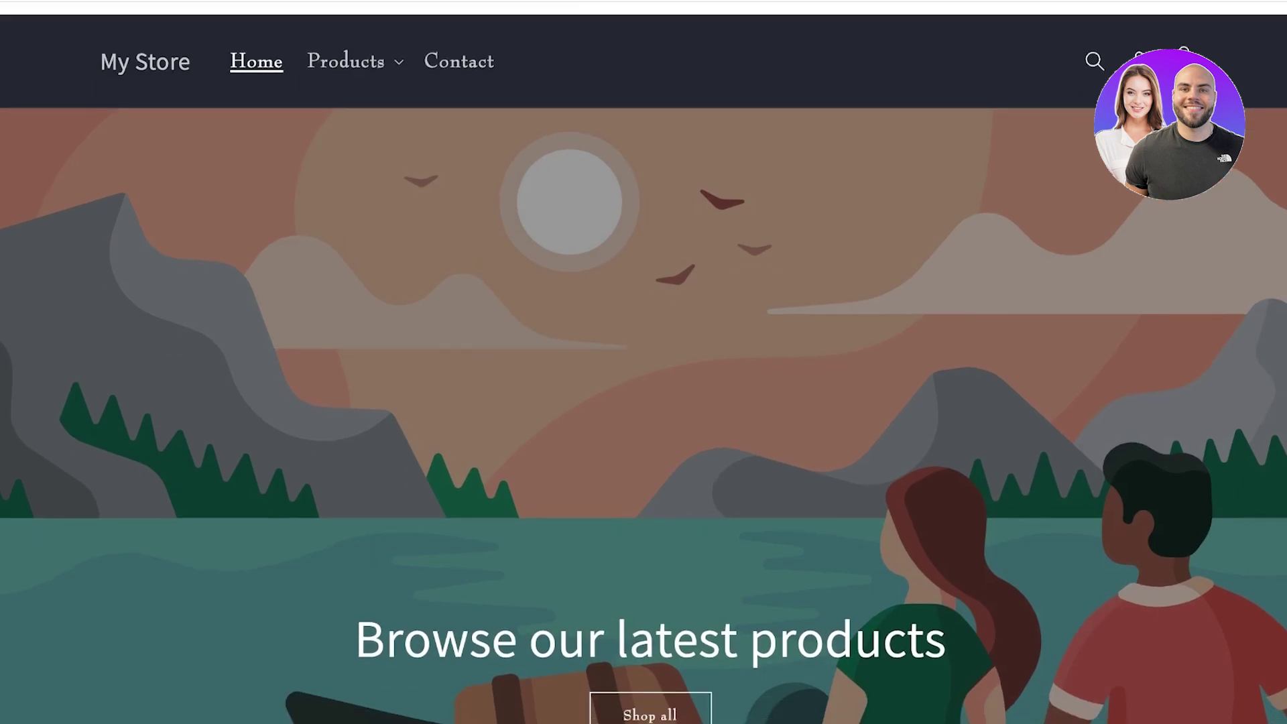
{"action": "scroll", "coordinate": [643, 361], "scroll_direction": "down", "scroll_amount": 10}
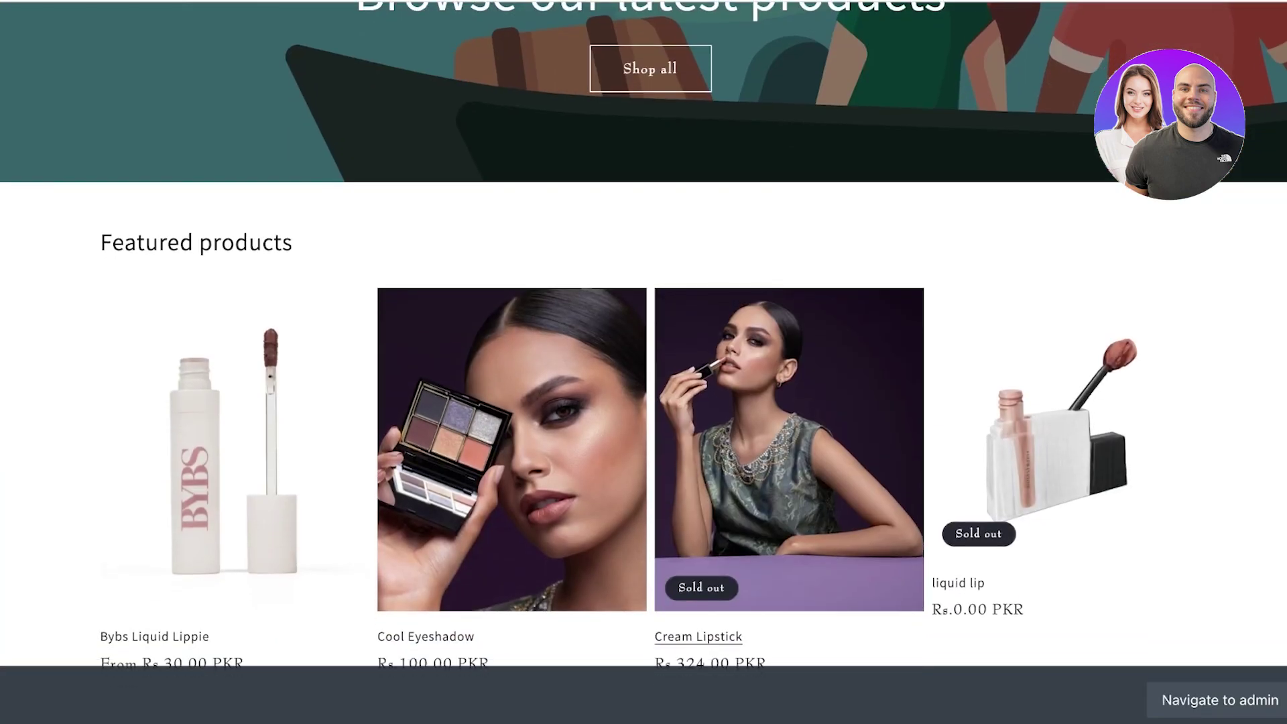
{"action": "scroll", "coordinate": [643, 362], "scroll_direction": "down", "scroll_amount": 10}
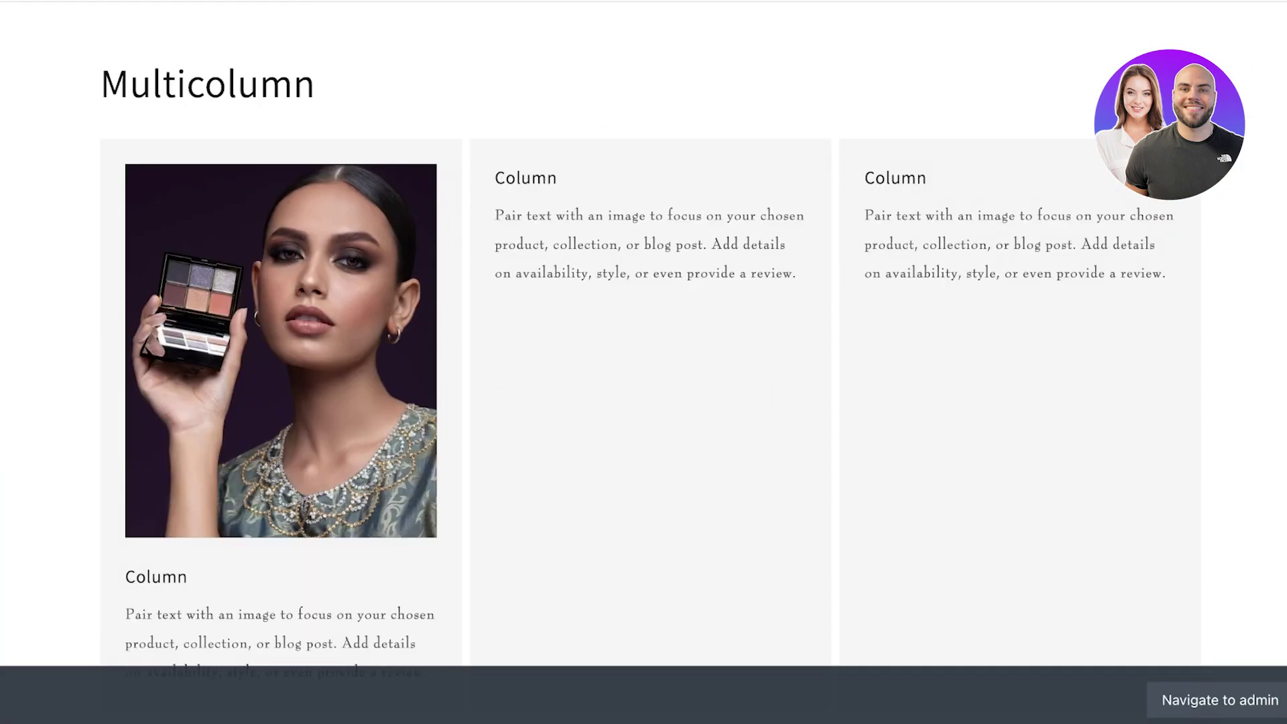
{"action": "scroll", "coordinate": [643, 361], "scroll_direction": "down", "scroll_amount": 5}
{"action": "scroll", "coordinate": [643, 362], "scroll_direction": "up", "scroll_amount": 3}
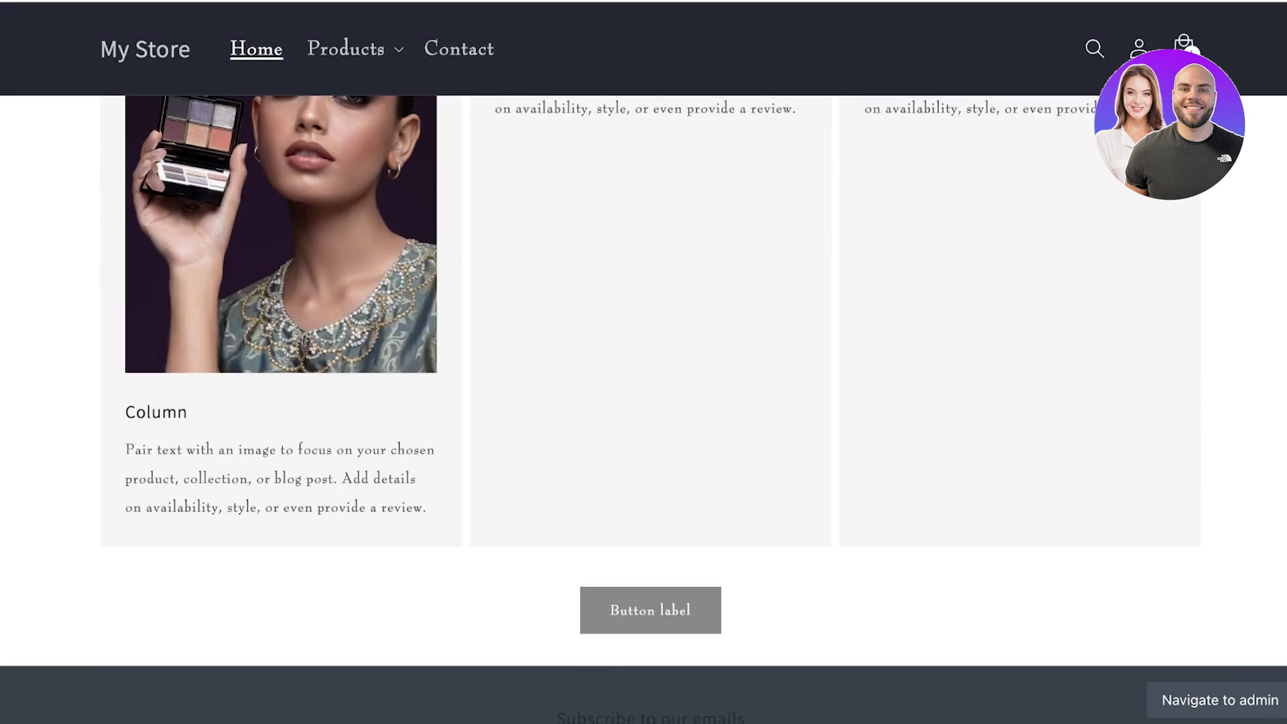
{"action": "scroll", "coordinate": [643, 362], "scroll_direction": "up", "scroll_amount": 3}
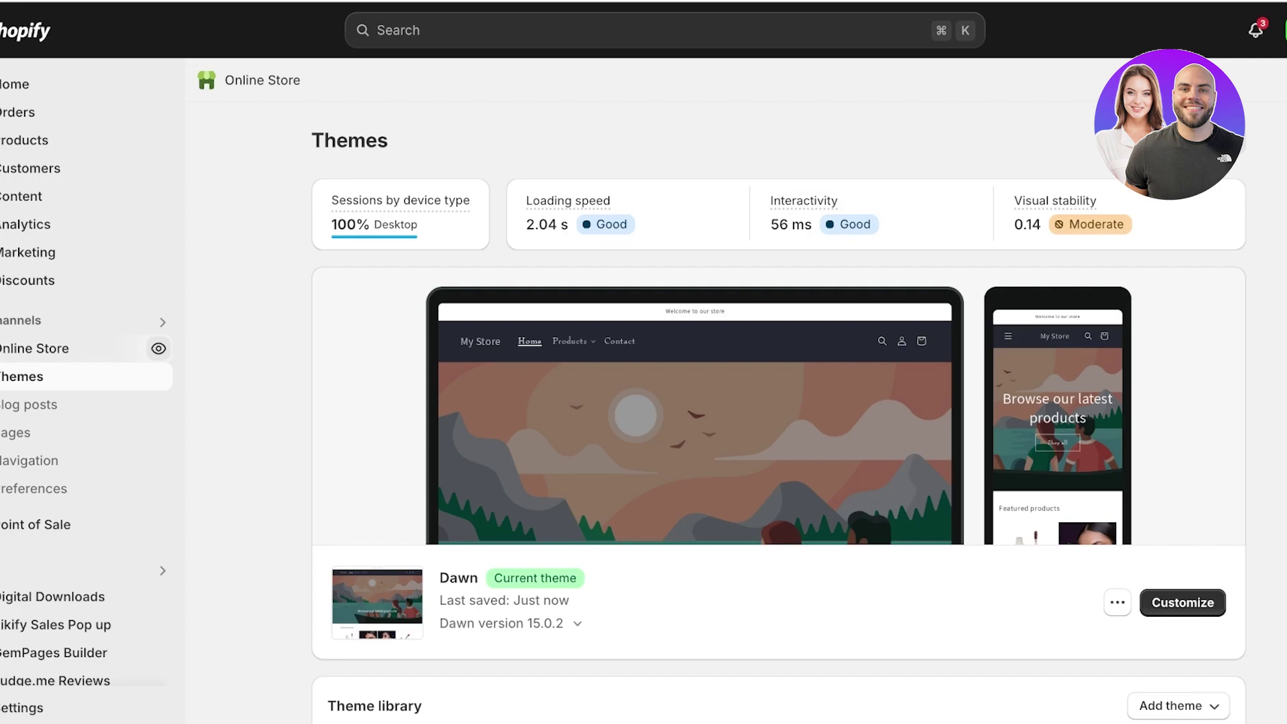
Return to the admin home, reopen the online store's themes and look over the theme library.
{"action": "left_click", "coordinate": [21, 85]}
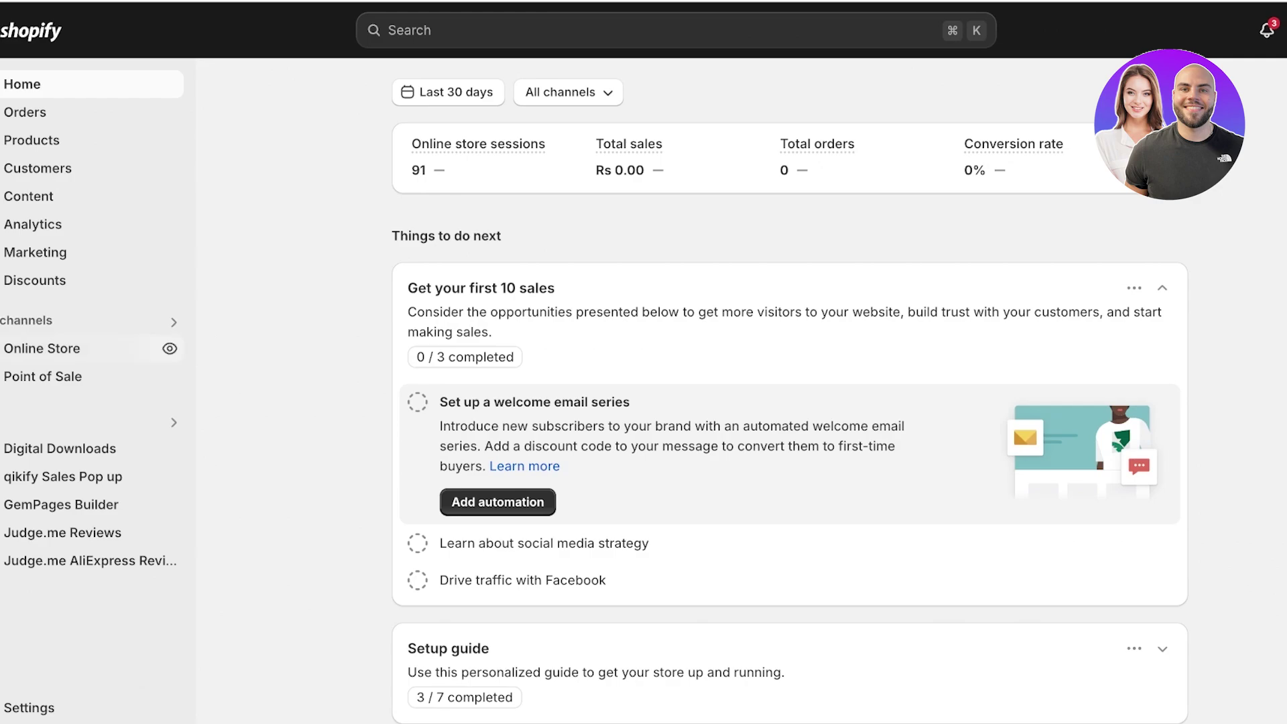
{"action": "left_click", "coordinate": [41, 348]}
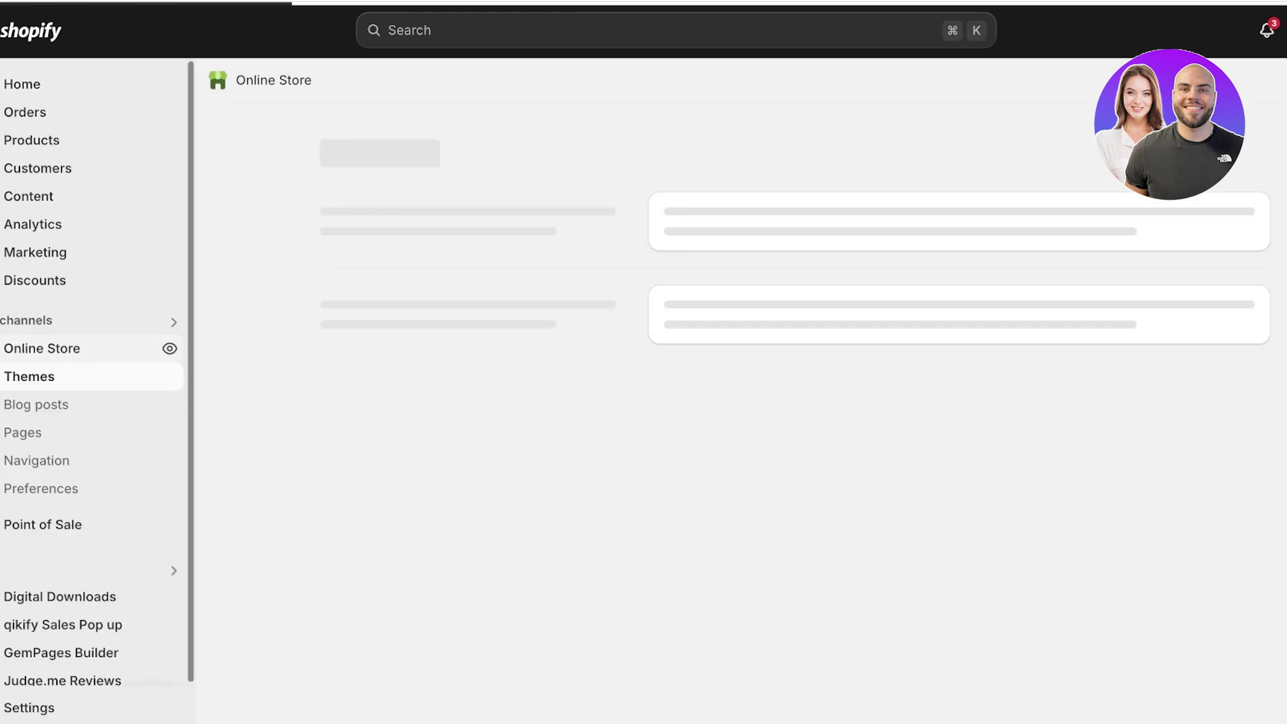
{"action": "scroll", "coordinate": [789, 396], "scroll_direction": "down", "scroll_amount": 3}
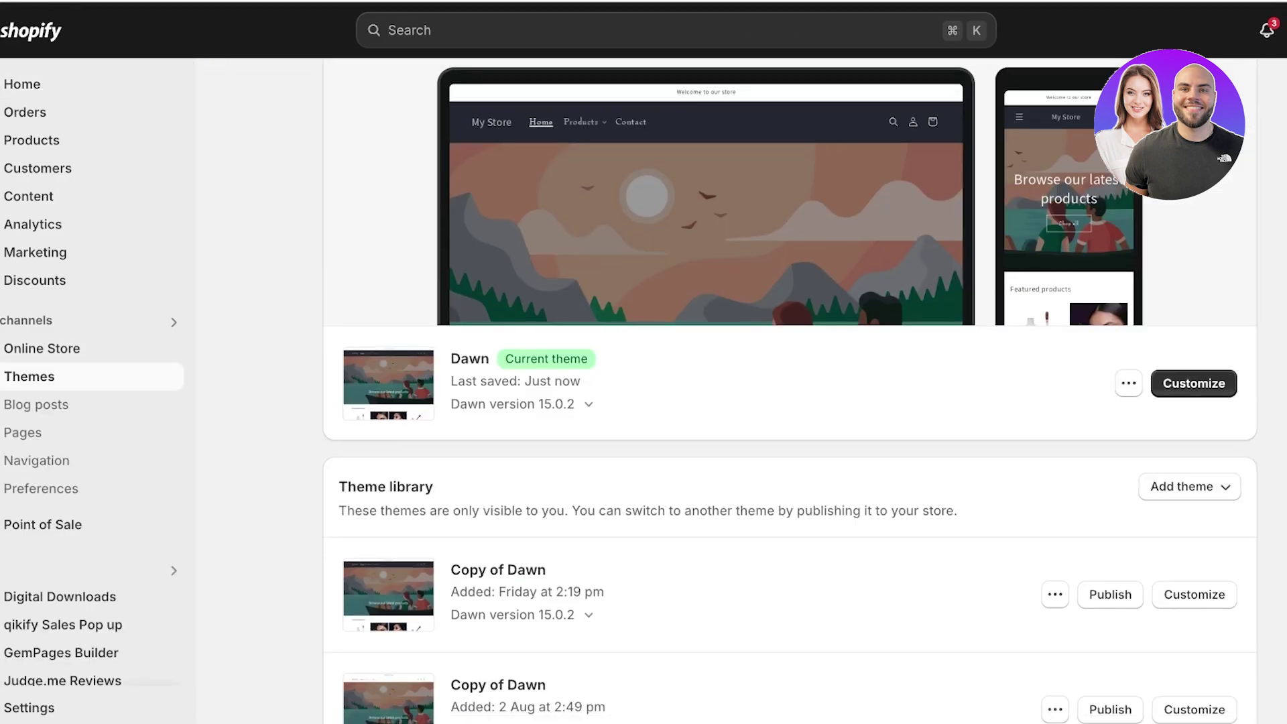
{"action": "scroll", "coordinate": [789, 395], "scroll_direction": "up", "scroll_amount": 1}
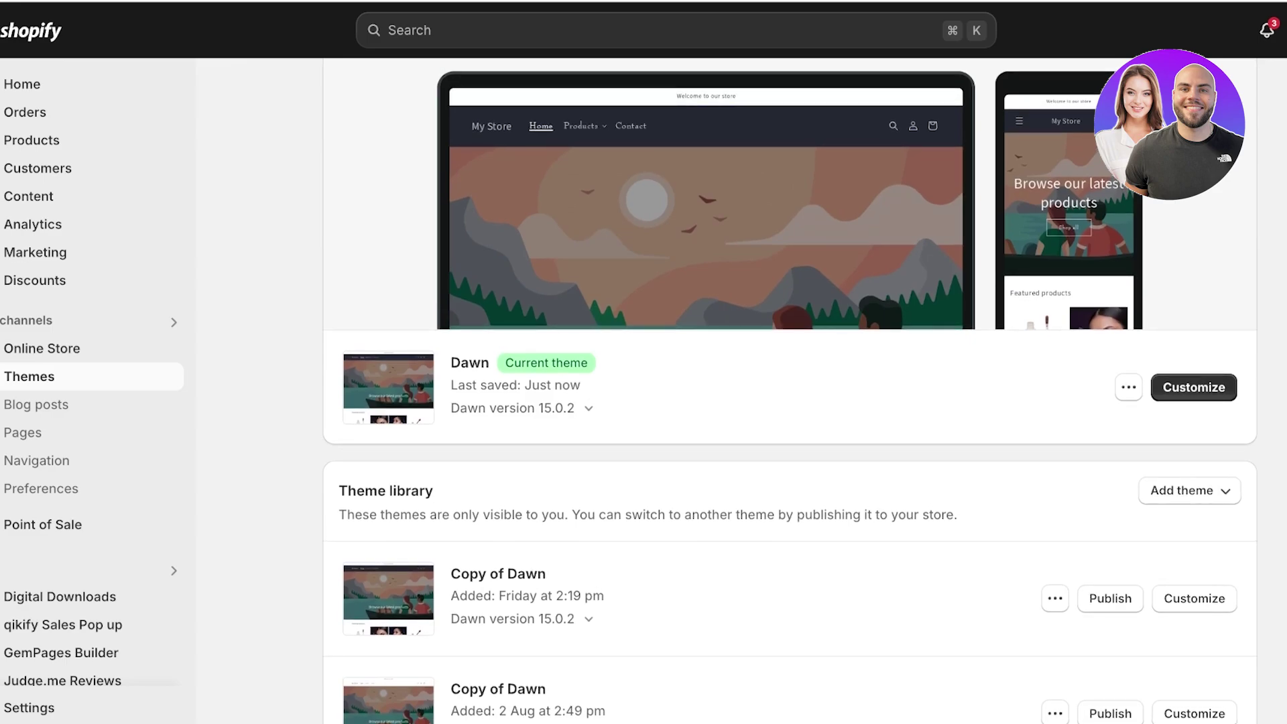
{"action": "left_click", "coordinate": [1128, 387]}
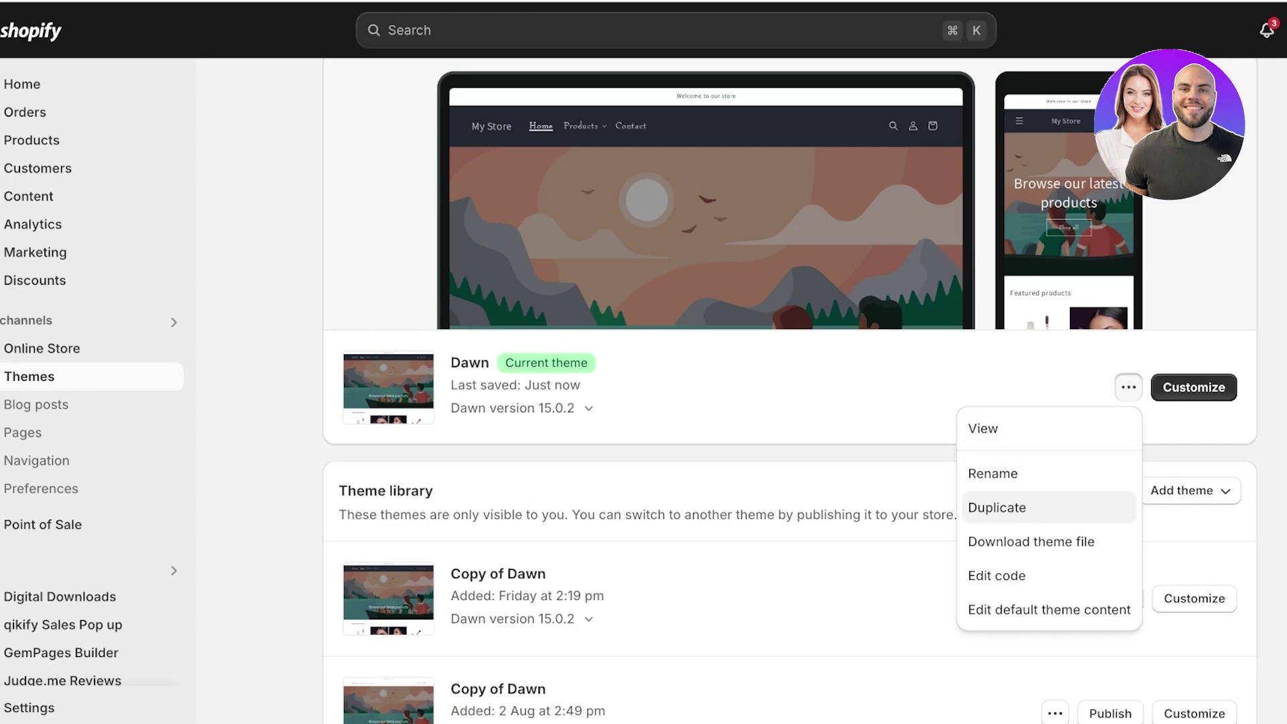
{"action": "key", "text": "Escape"}
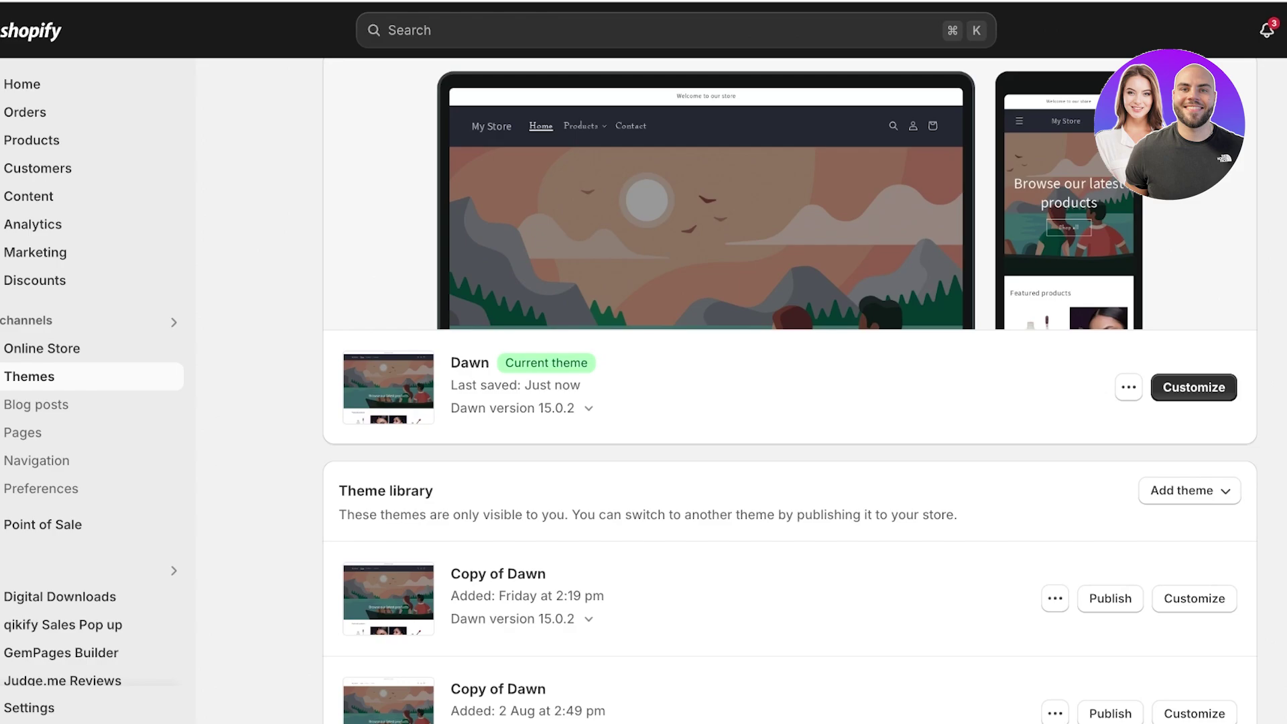
{"action": "scroll", "coordinate": [789, 391], "scroll_direction": "up", "scroll_amount": 1}
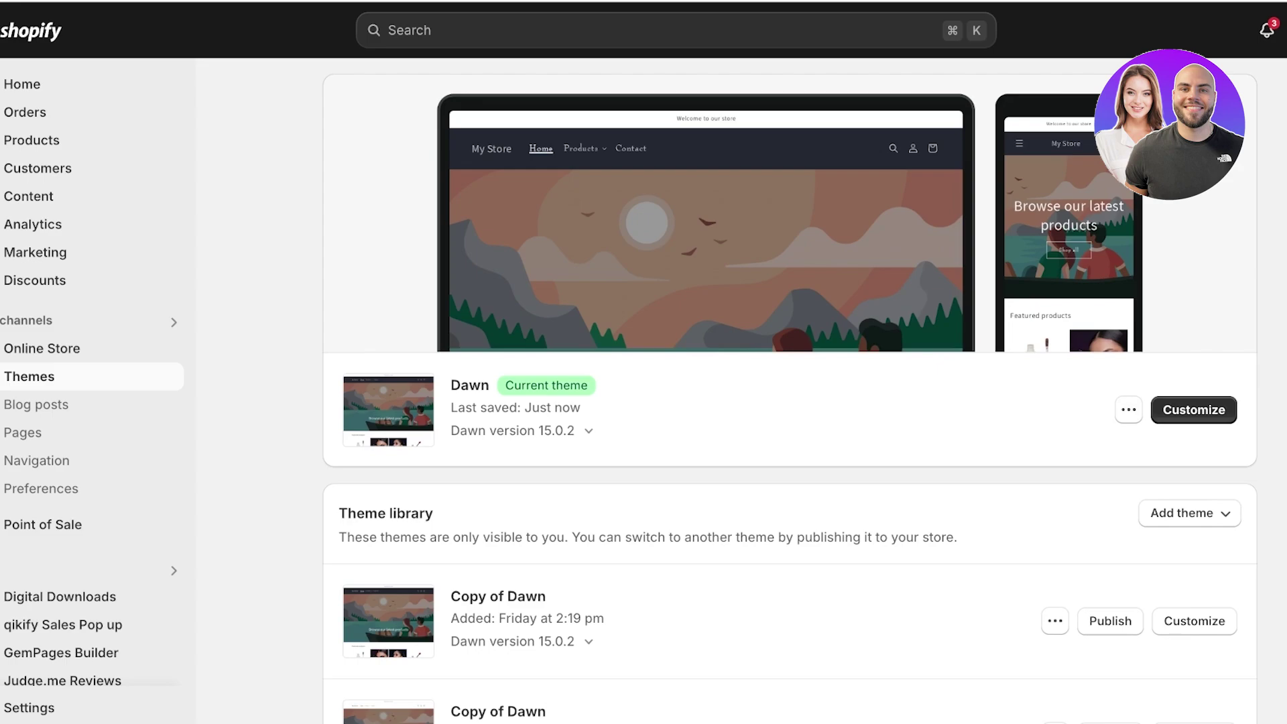
Open the code editor for the current Dawn theme and close the video-background.liquid file.
{"action": "left_click", "coordinate": [1129, 410]}
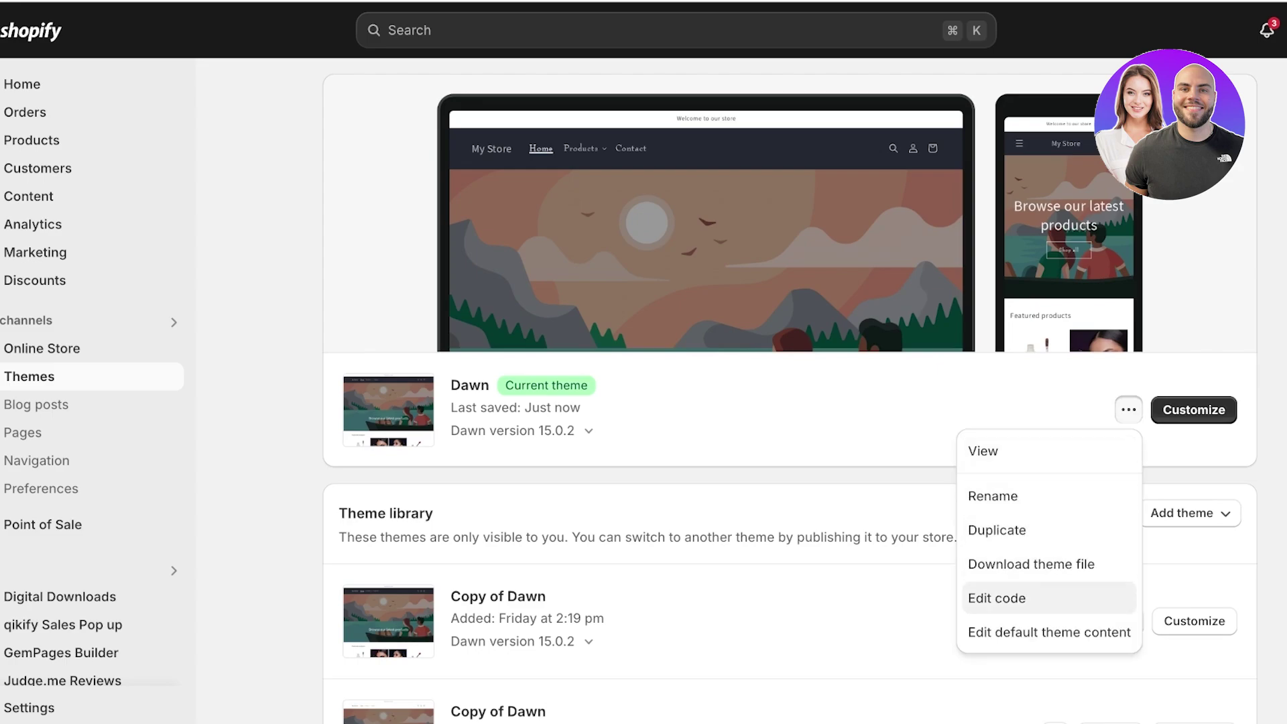
{"action": "left_click", "coordinate": [997, 598]}
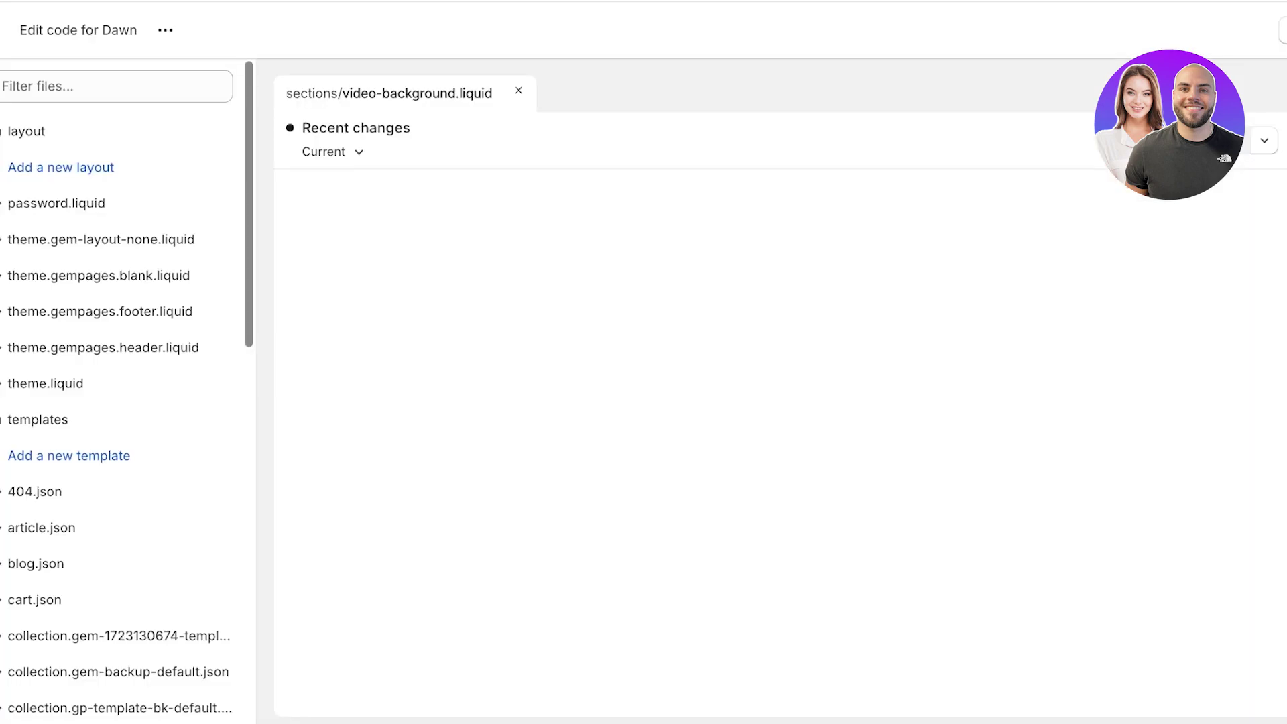
{"action": "left_click", "coordinate": [518, 92]}
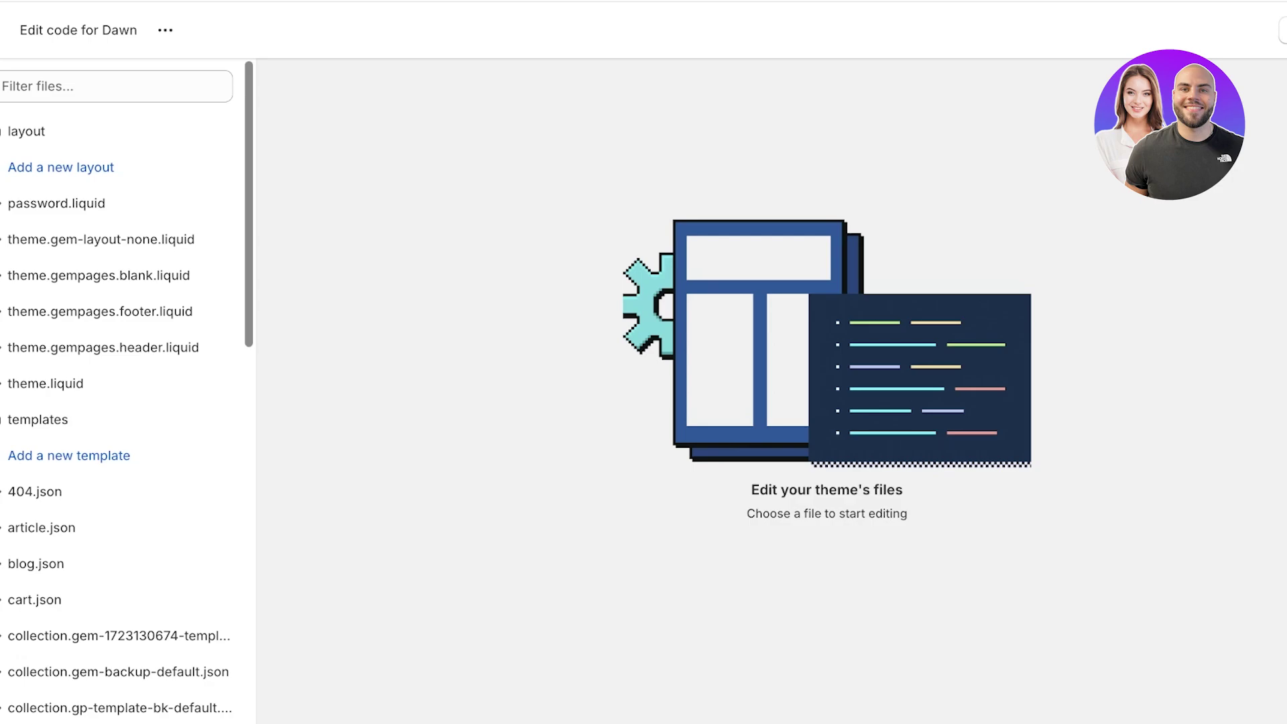
Collapse the layout, templates and sections folders in the theme's file list.
{"action": "left_click", "coordinate": [26, 131]}
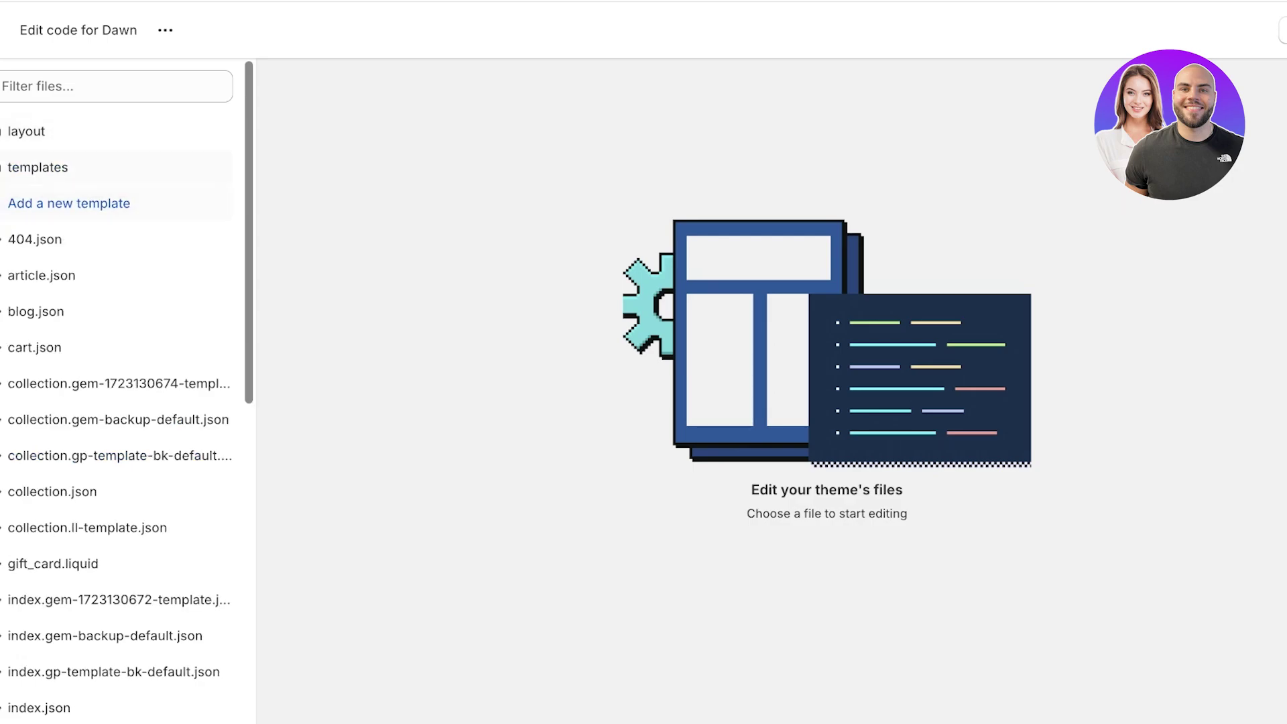
{"action": "left_click", "coordinate": [37, 167]}
{"action": "left_click", "coordinate": [33, 203]}
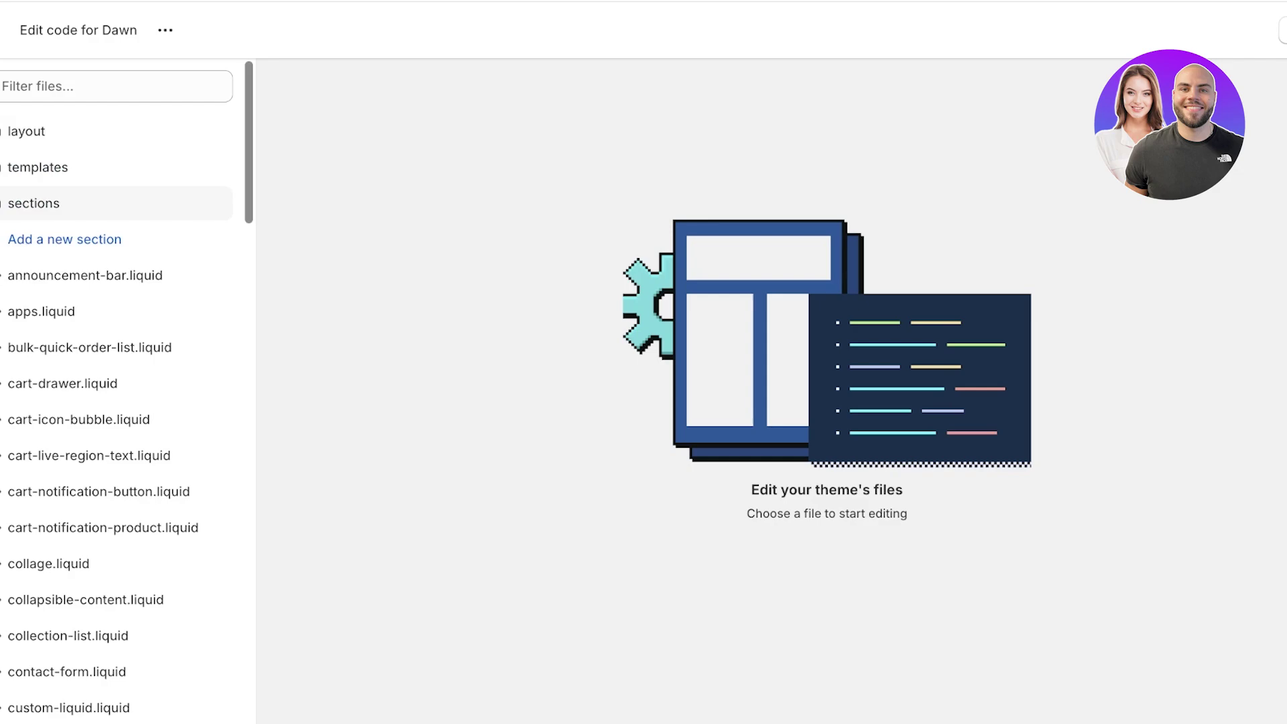
{"action": "left_click", "coordinate": [34, 203]}
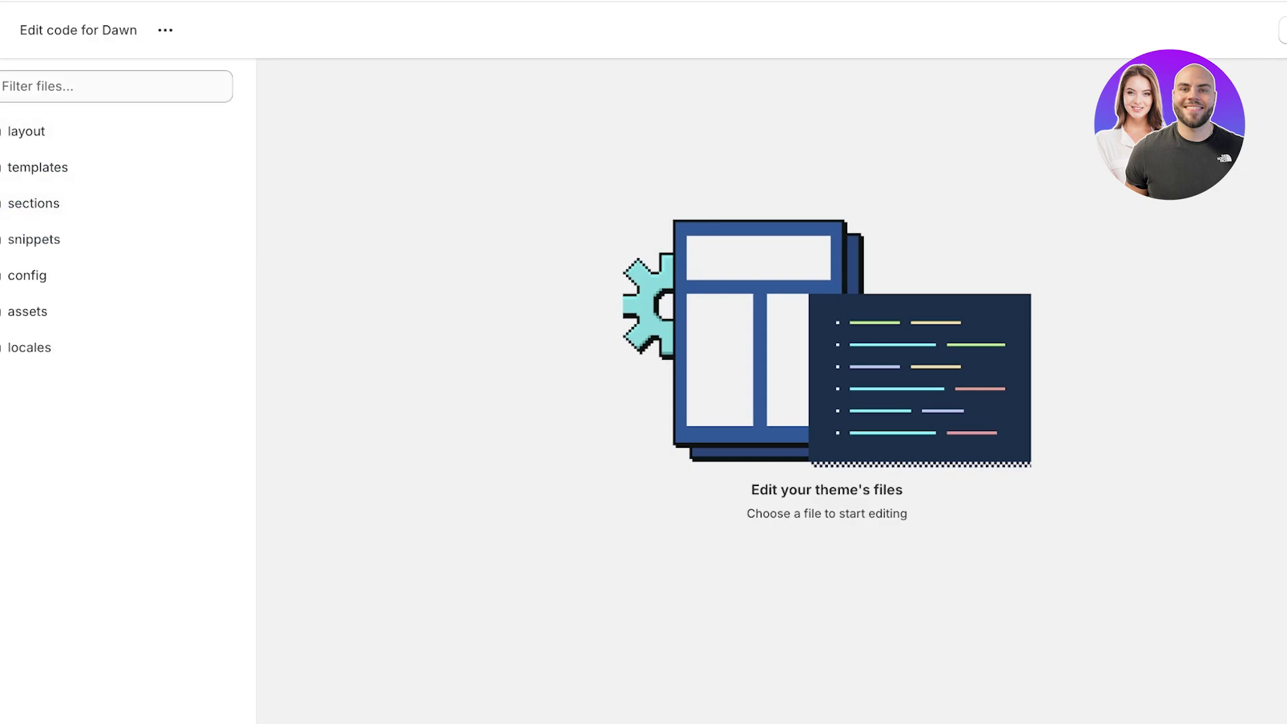
Filter the theme files by "multi" and open multicolumn.liquid from the sections folder.
{"action": "left_click", "coordinate": [101, 86]}
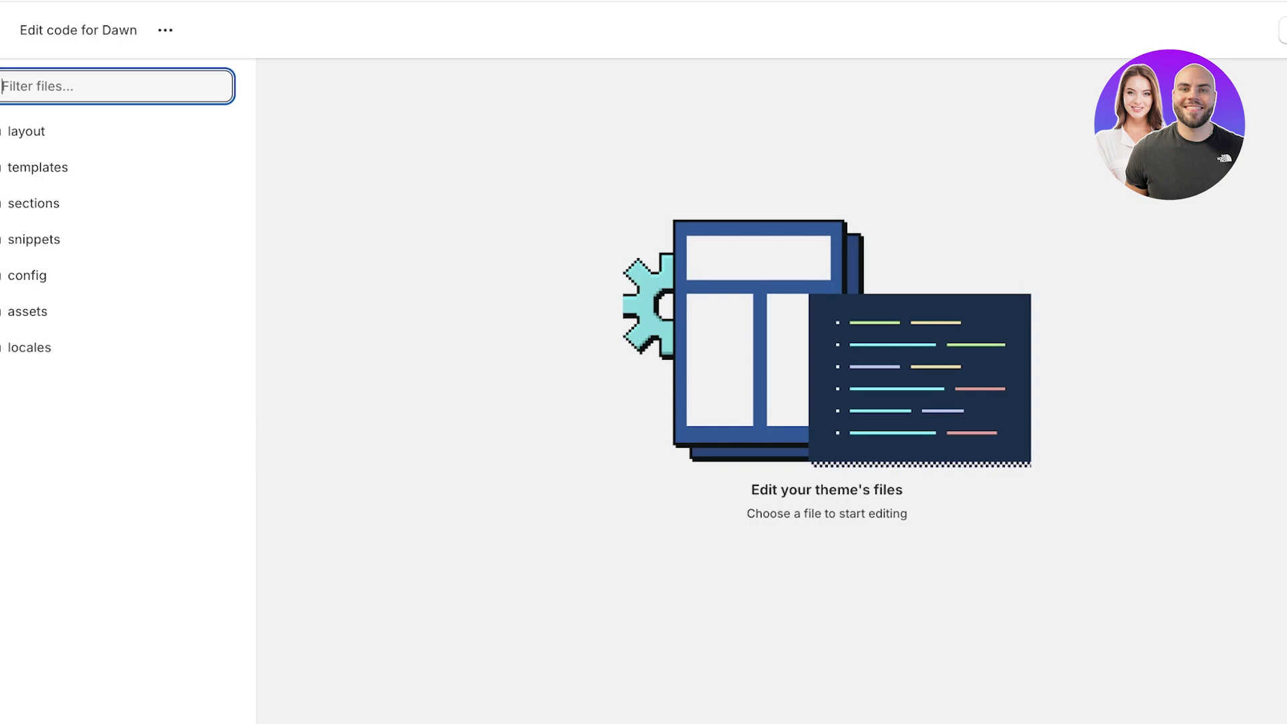
{"action": "type", "text": "mu"}
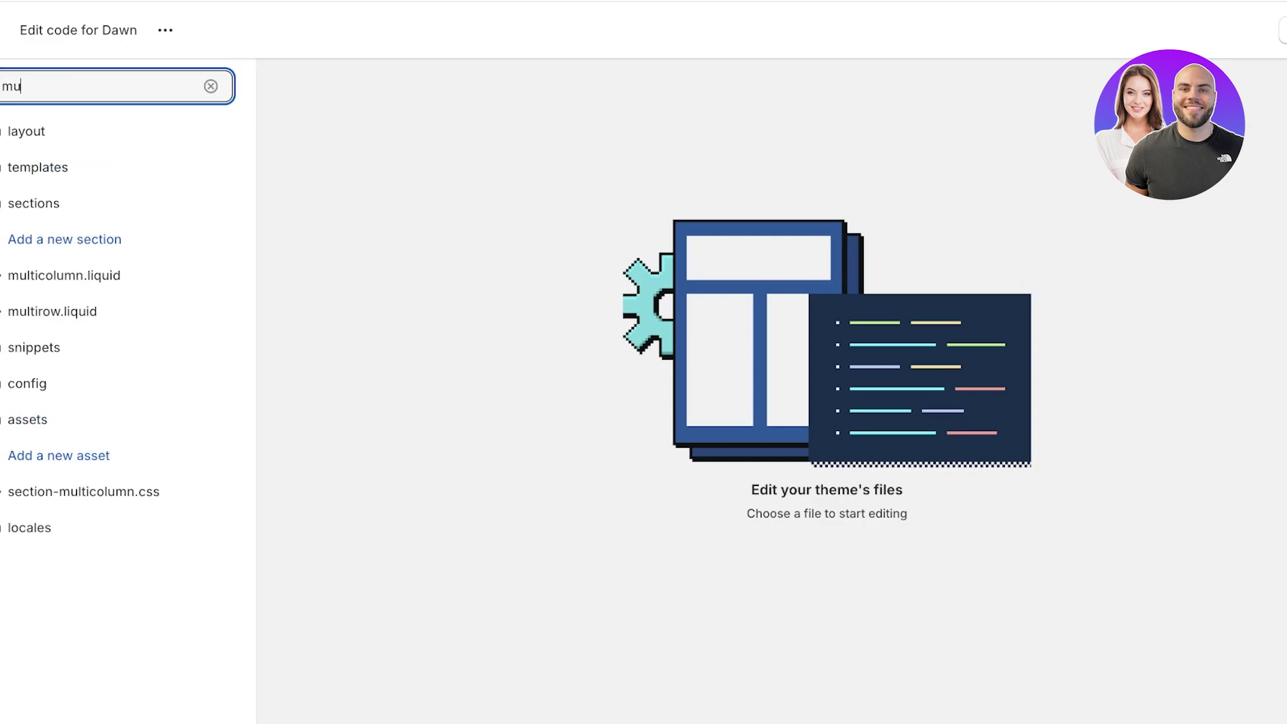
{"action": "type", "text": "lti"}
{"action": "left_click", "coordinate": [64, 275]}
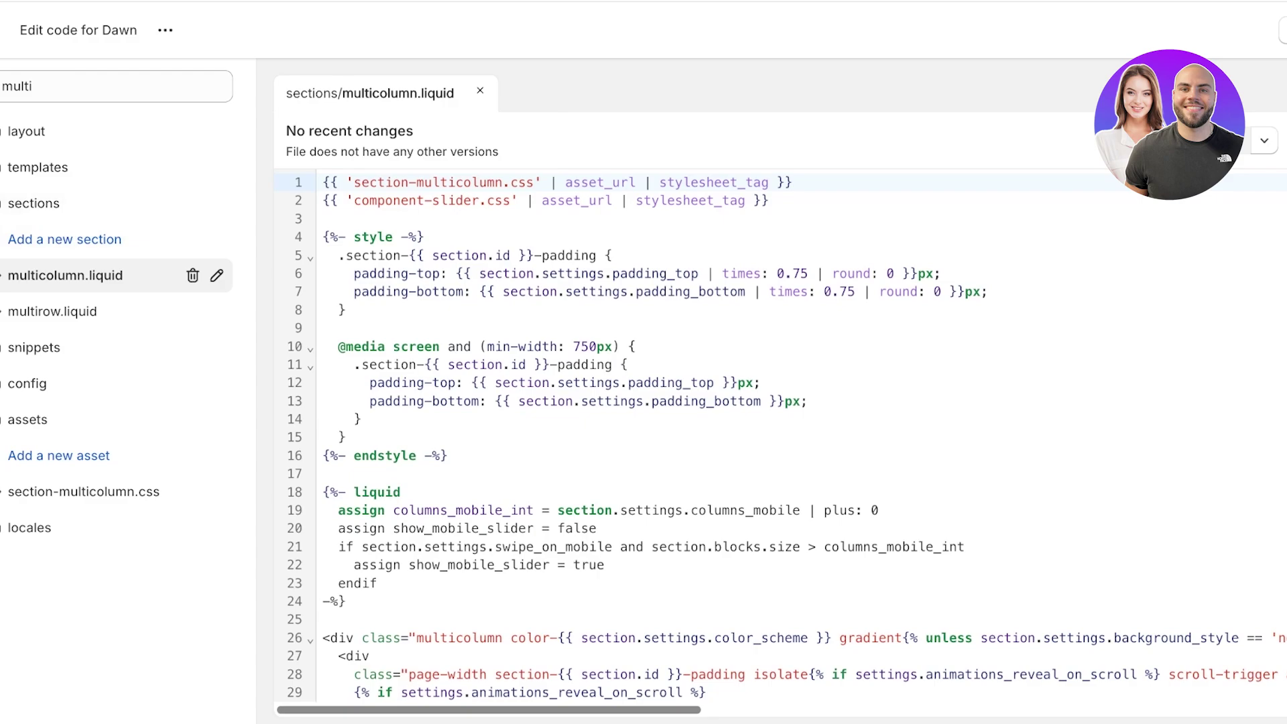
Delete all of the existing code in multicolumn.liquid.
{"action": "left_click", "coordinate": [62, 86]}
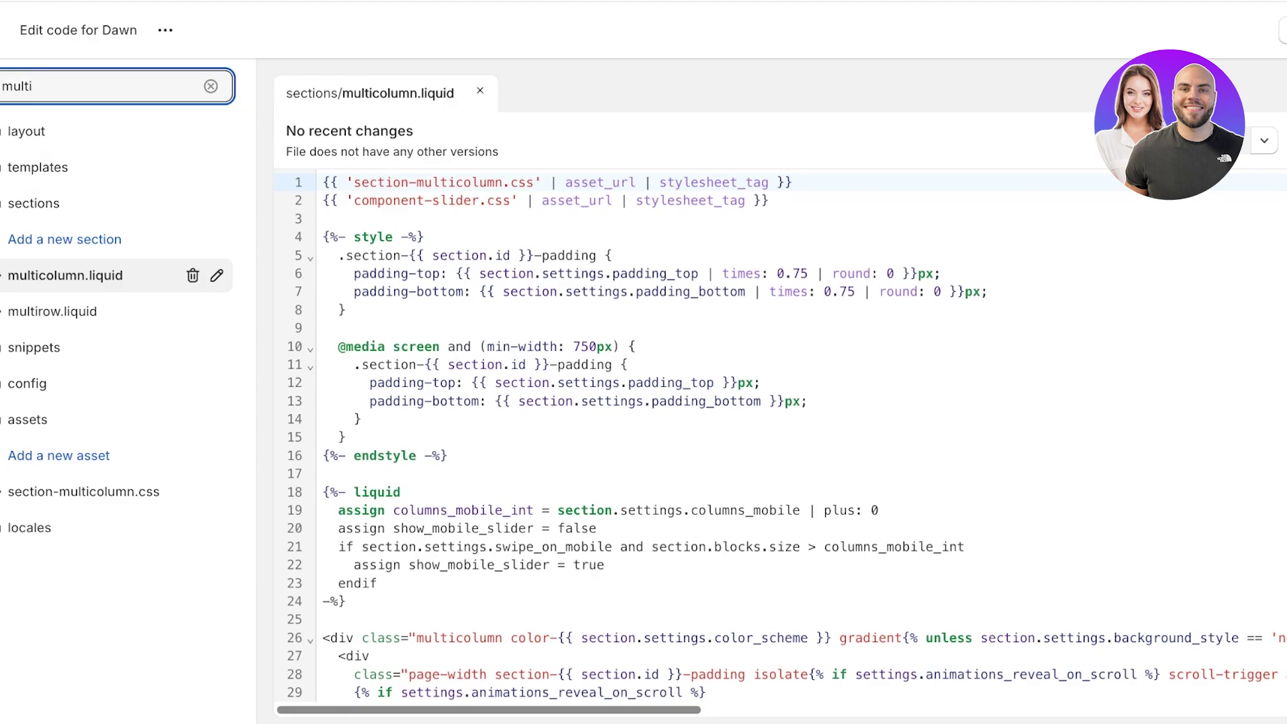
{"action": "left_click", "coordinate": [440, 255]}
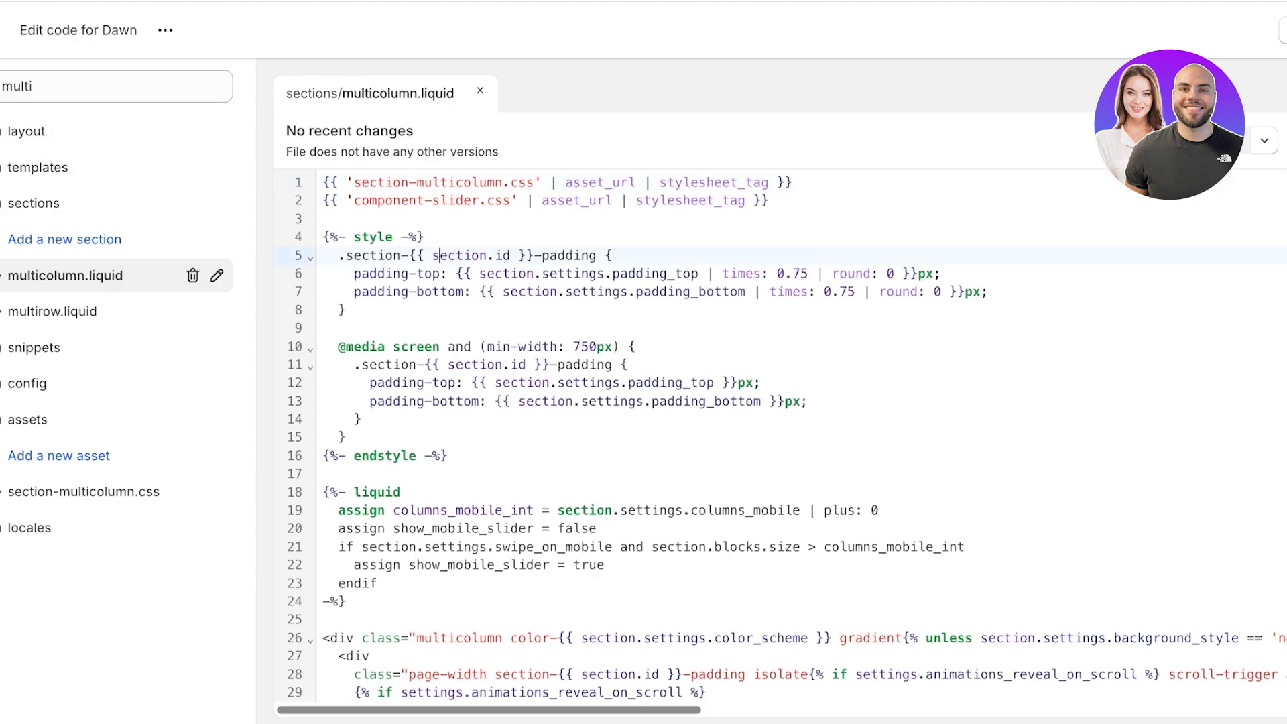
{"action": "left_click_drag", "start_coordinate": [323, 183], "coordinate": [710, 710]}
{"action": "left_click_drag", "start_coordinate": [541, 655], "coordinate": [539, 688]}
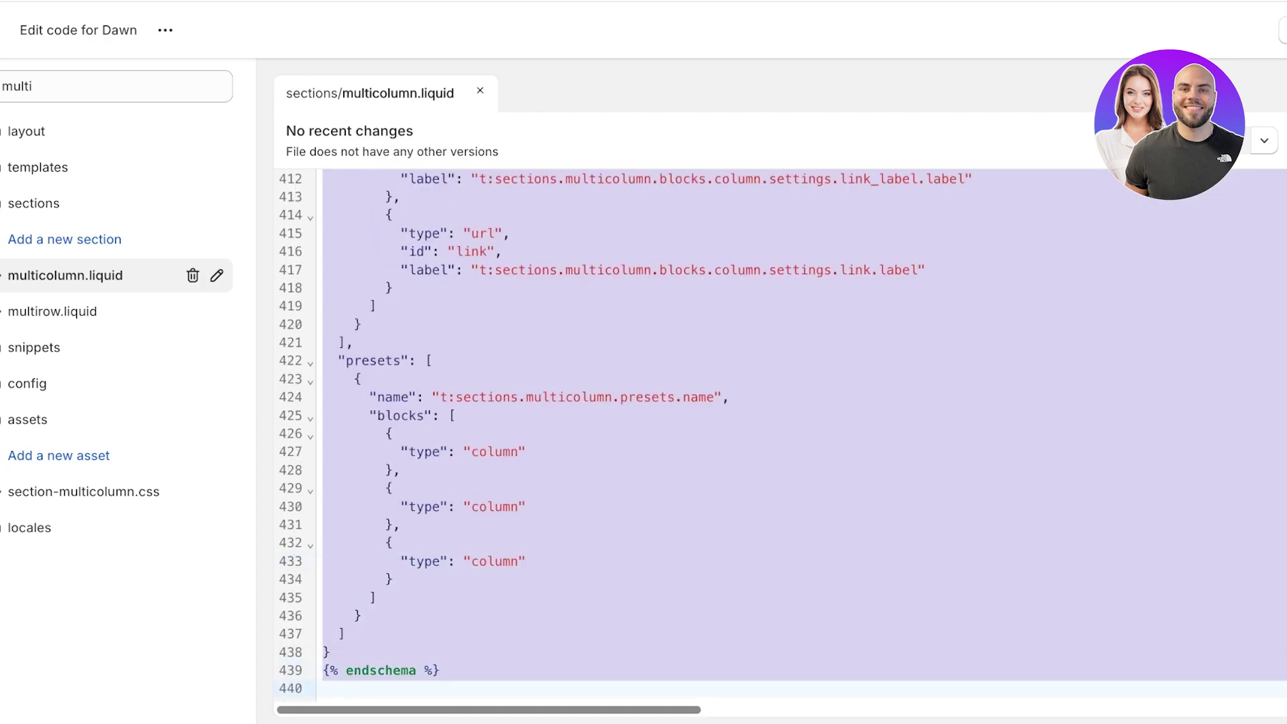
{"action": "key", "text": "BackSpace"}
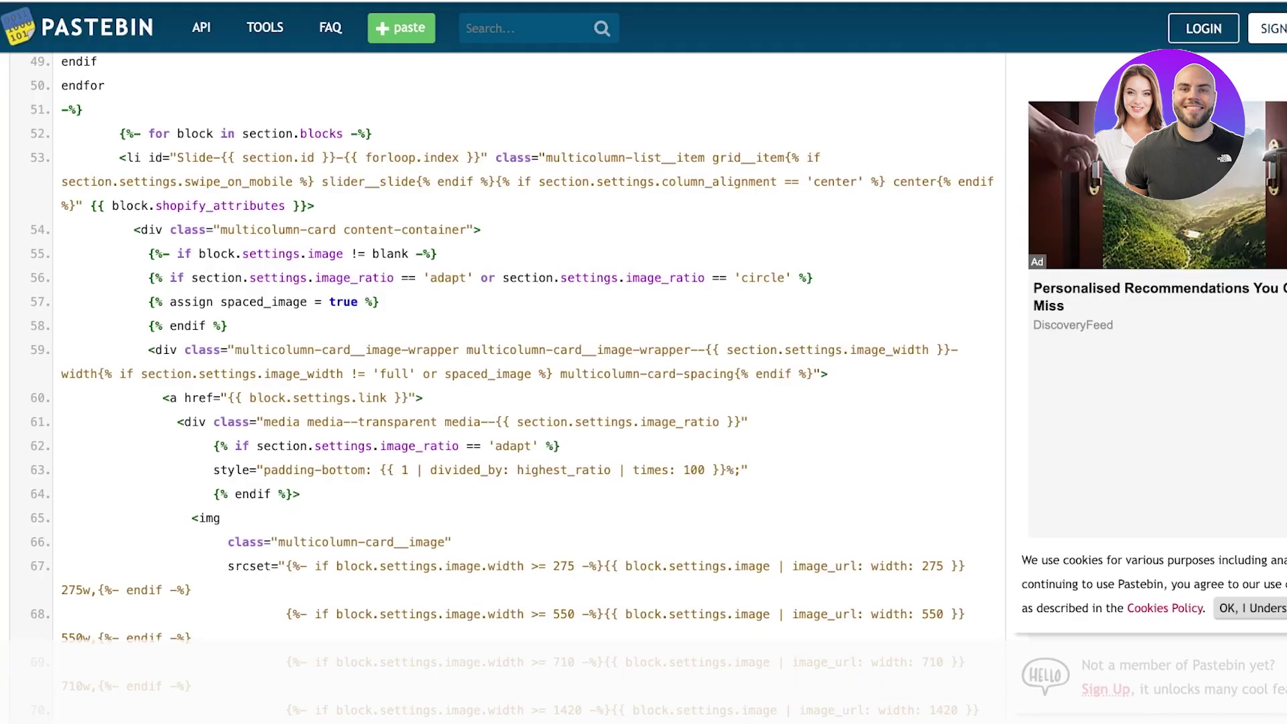
Switch to the Pastebin page "multicolumn image link" and copy its entire code, from the section-multicolumn.css line through endschema.
{"action": "scroll", "coordinate": [509, 386], "scroll_direction": "up", "scroll_amount": 15}
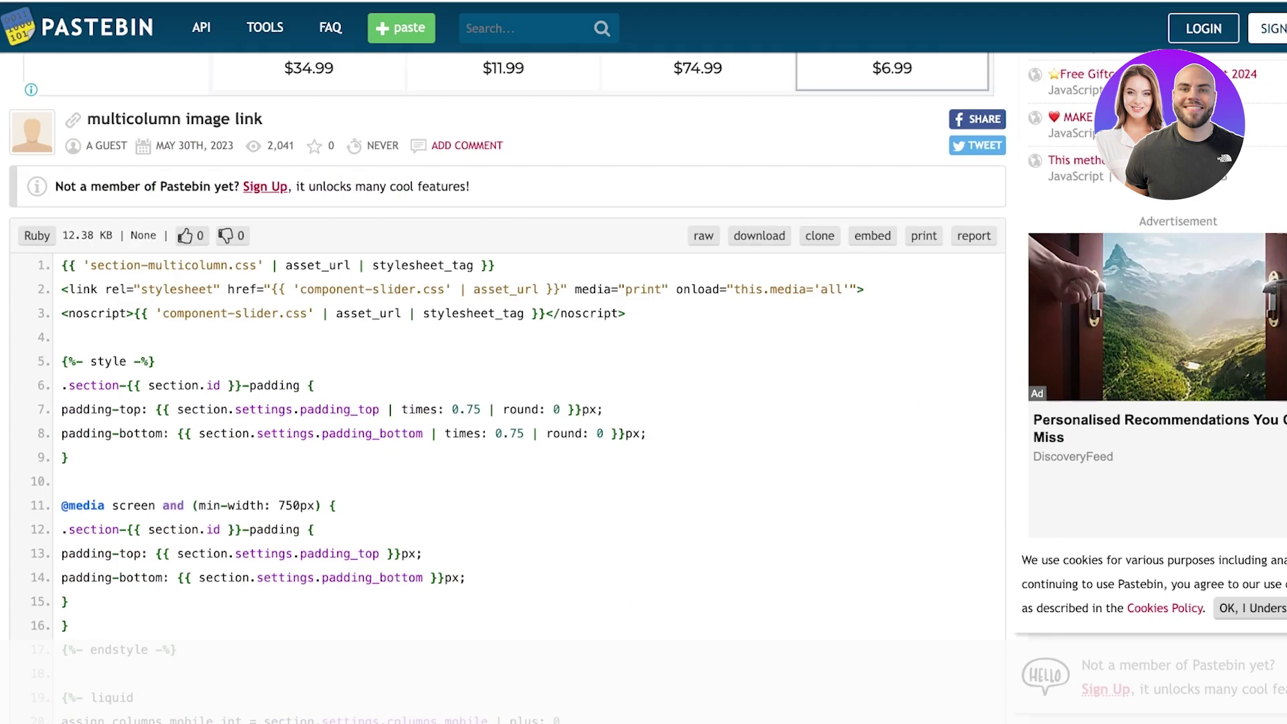
{"action": "scroll", "coordinate": [509, 268], "scroll_direction": "up", "scroll_amount": 3}
{"action": "scroll", "coordinate": [509, 268], "scroll_direction": "down", "scroll_amount": 3}
{"action": "scroll", "coordinate": [509, 268], "scroll_direction": "up", "scroll_amount": 3}
{"action": "scroll", "coordinate": [509, 268], "scroll_direction": "down", "scroll_amount": 1}
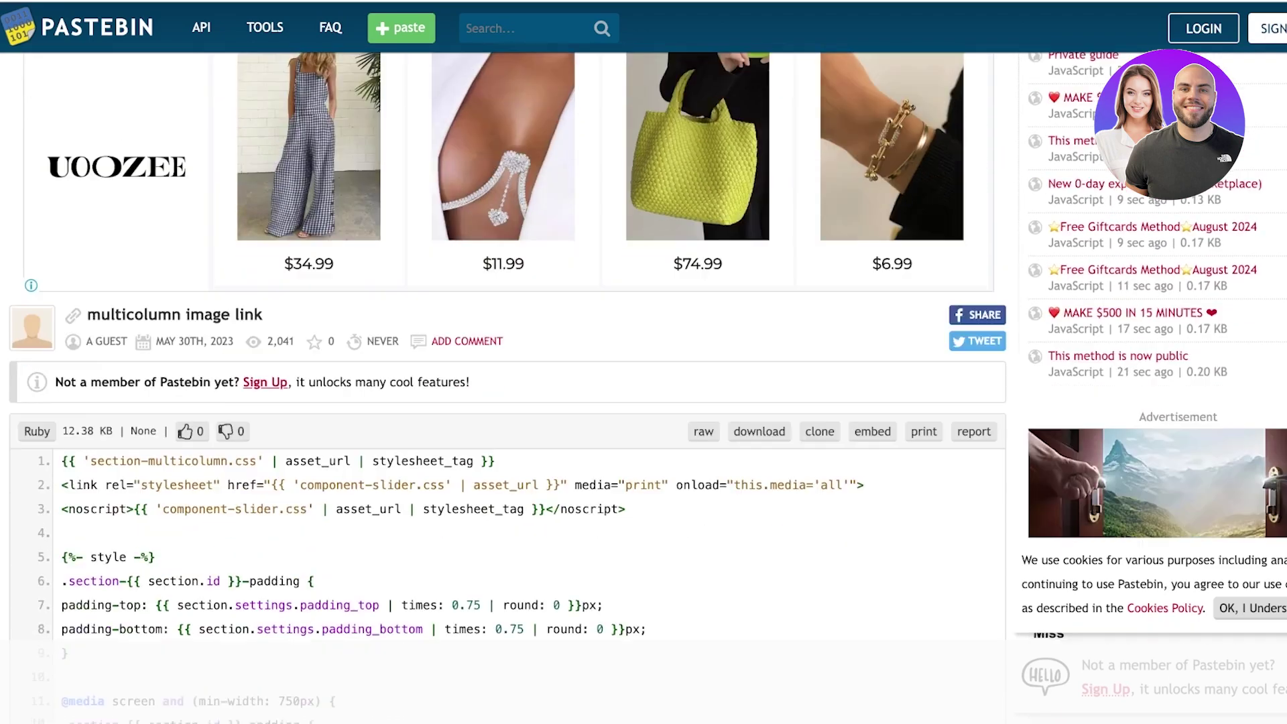
{"action": "scroll", "coordinate": [509, 386], "scroll_direction": "down", "scroll_amount": 4}
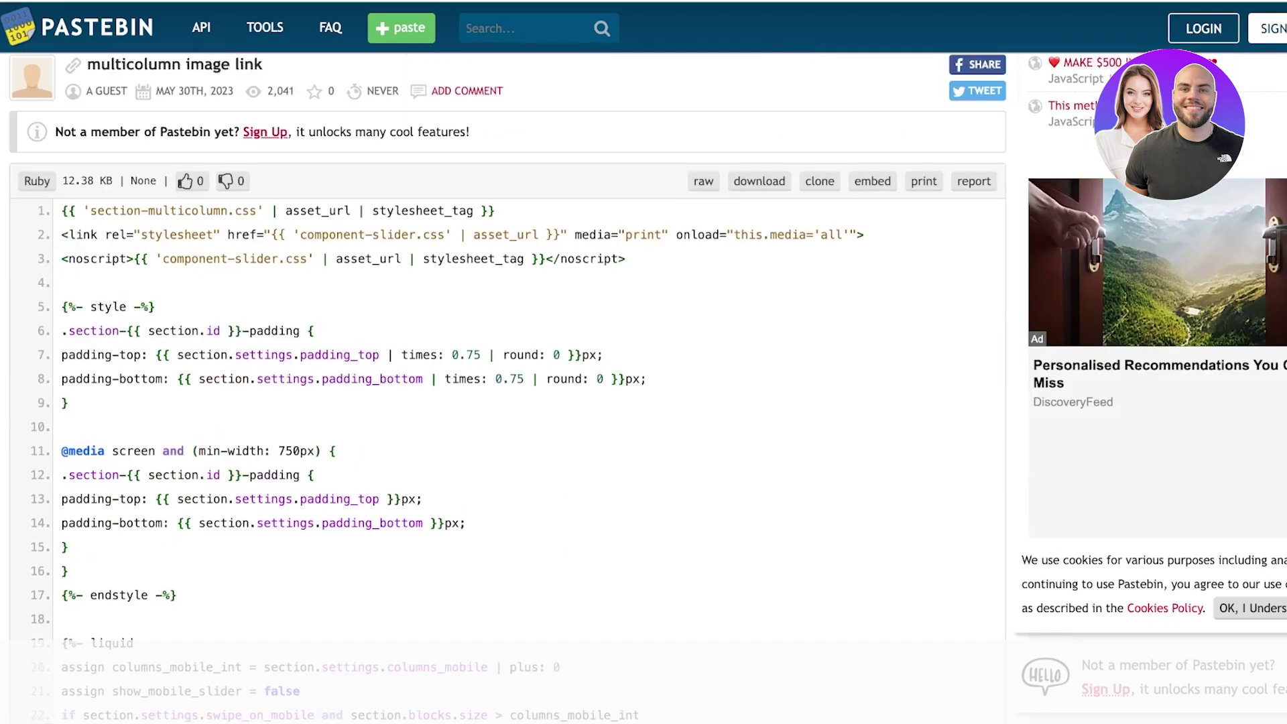
{"action": "scroll", "coordinate": [509, 386], "scroll_direction": "up", "scroll_amount": 1}
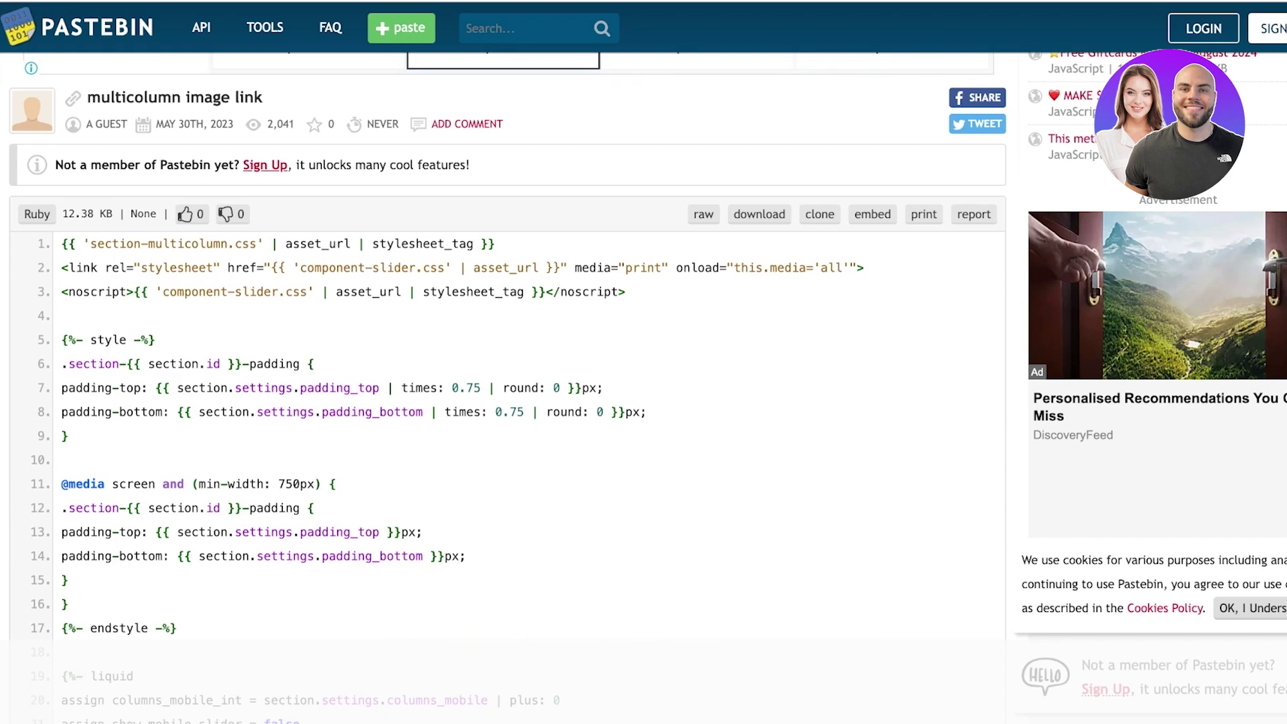
{"action": "left_click_drag", "start_coordinate": [62, 244], "coordinate": [65, 398]}
{"action": "scroll", "coordinate": [255, 409], "scroll_direction": "down", "scroll_amount": 2}
{"action": "scroll", "coordinate": [256, 407], "scroll_direction": "down", "scroll_amount": 15}
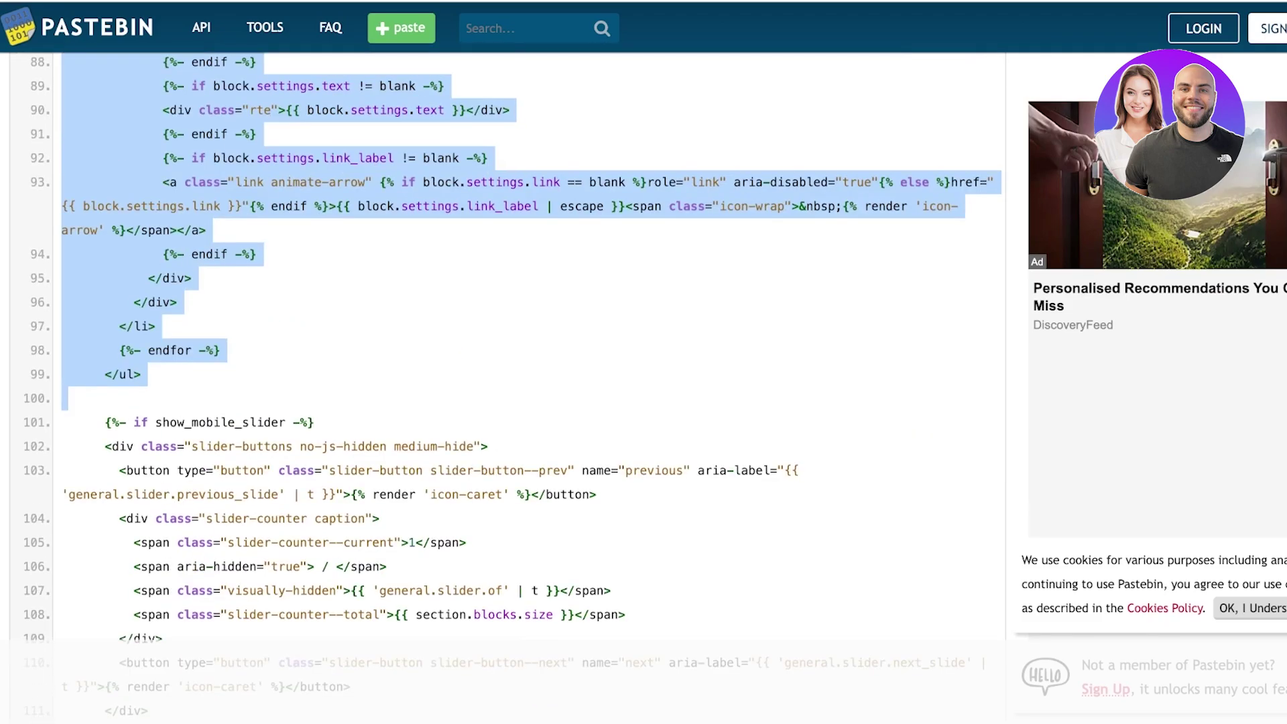
{"action": "scroll", "coordinate": [281, 408], "scroll_direction": "down", "scroll_amount": 20}
{"action": "left_click_drag", "start_coordinate": [268, 405], "coordinate": [171, 315]}
{"action": "scroll", "coordinate": [293, 411], "scroll_direction": "down", "scroll_amount": 20}
{"action": "scroll", "coordinate": [67, 402], "scroll_direction": "down", "scroll_amount": 4}
{"action": "scroll", "coordinate": [172, 315], "scroll_direction": "up", "scroll_amount": 1}
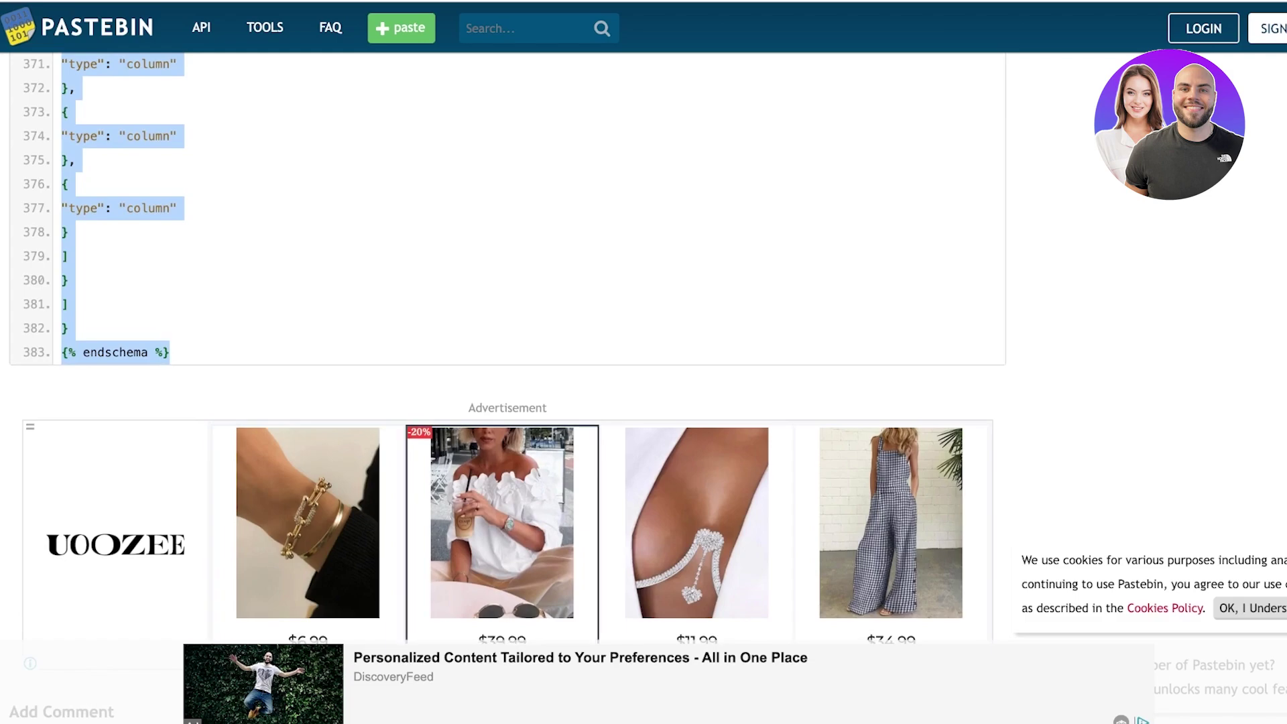
{"action": "scroll", "coordinate": [507, 268], "scroll_direction": "up", "scroll_amount": 3}
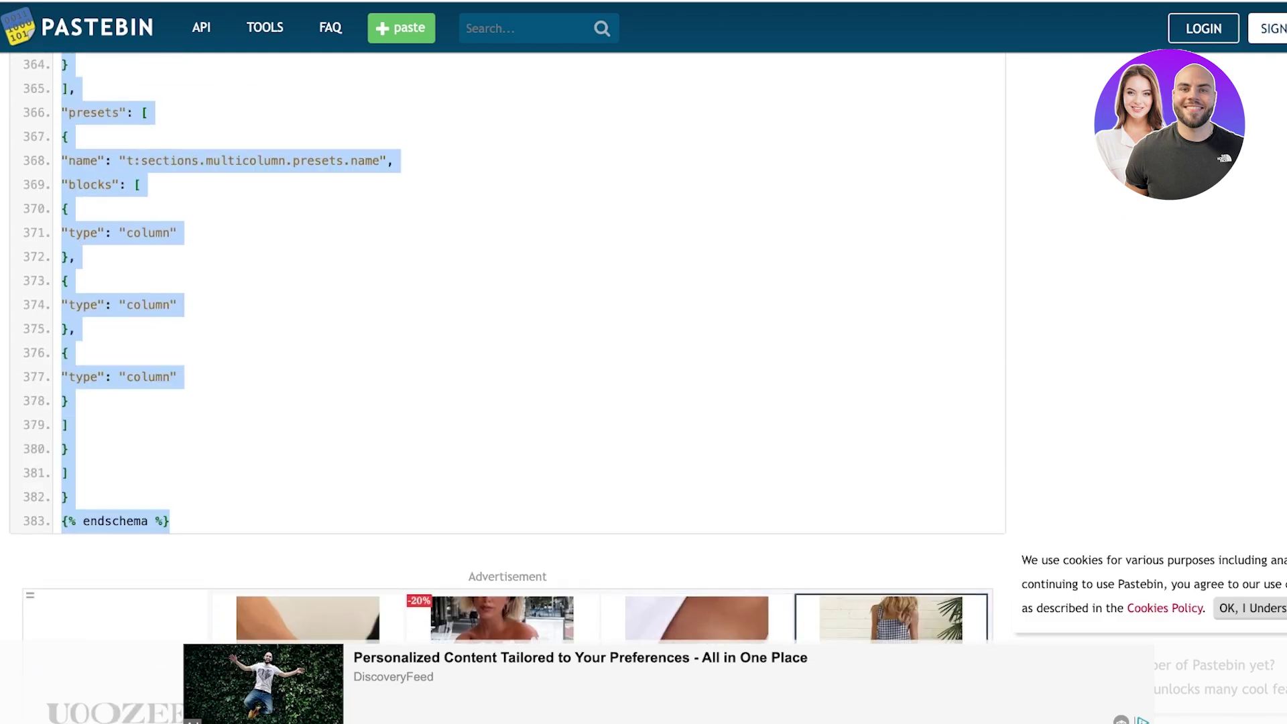
{"action": "scroll", "coordinate": [508, 268], "scroll_direction": "up", "scroll_amount": 6}
{"action": "scroll", "coordinate": [508, 335], "scroll_direction": "up", "scroll_amount": 20}
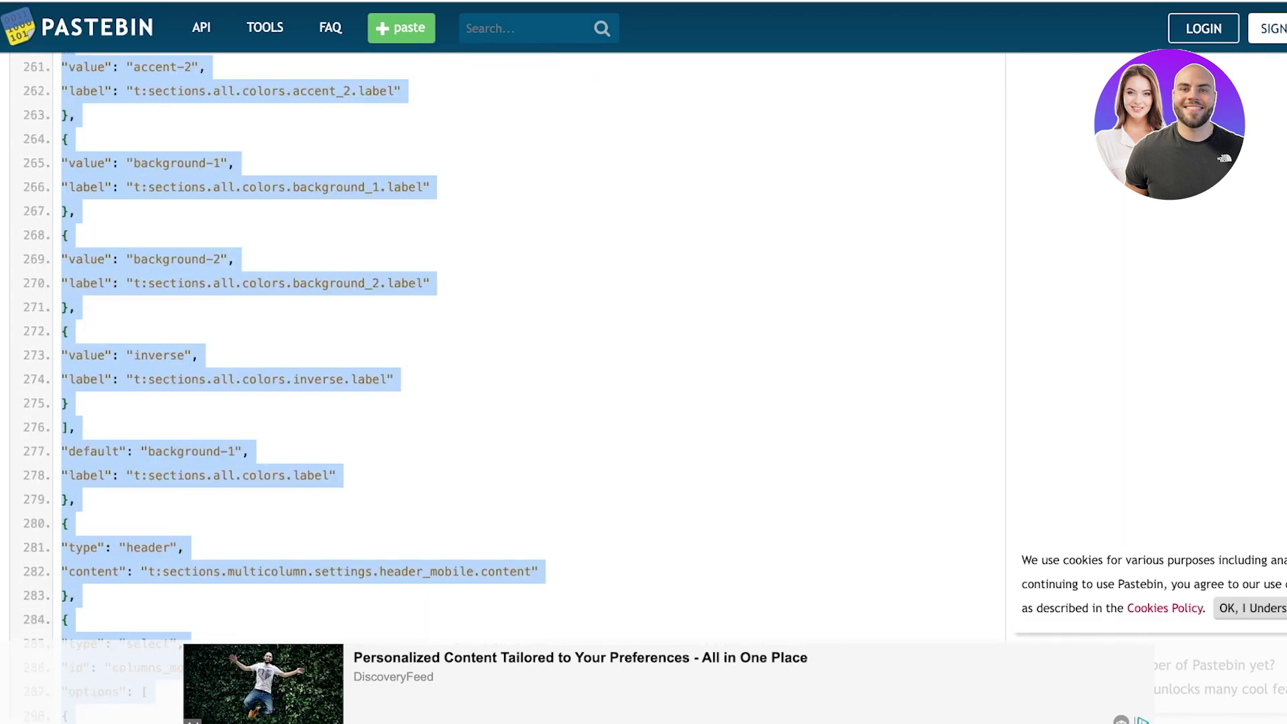
{"action": "scroll", "coordinate": [507, 335], "scroll_direction": "up", "scroll_amount": 20}
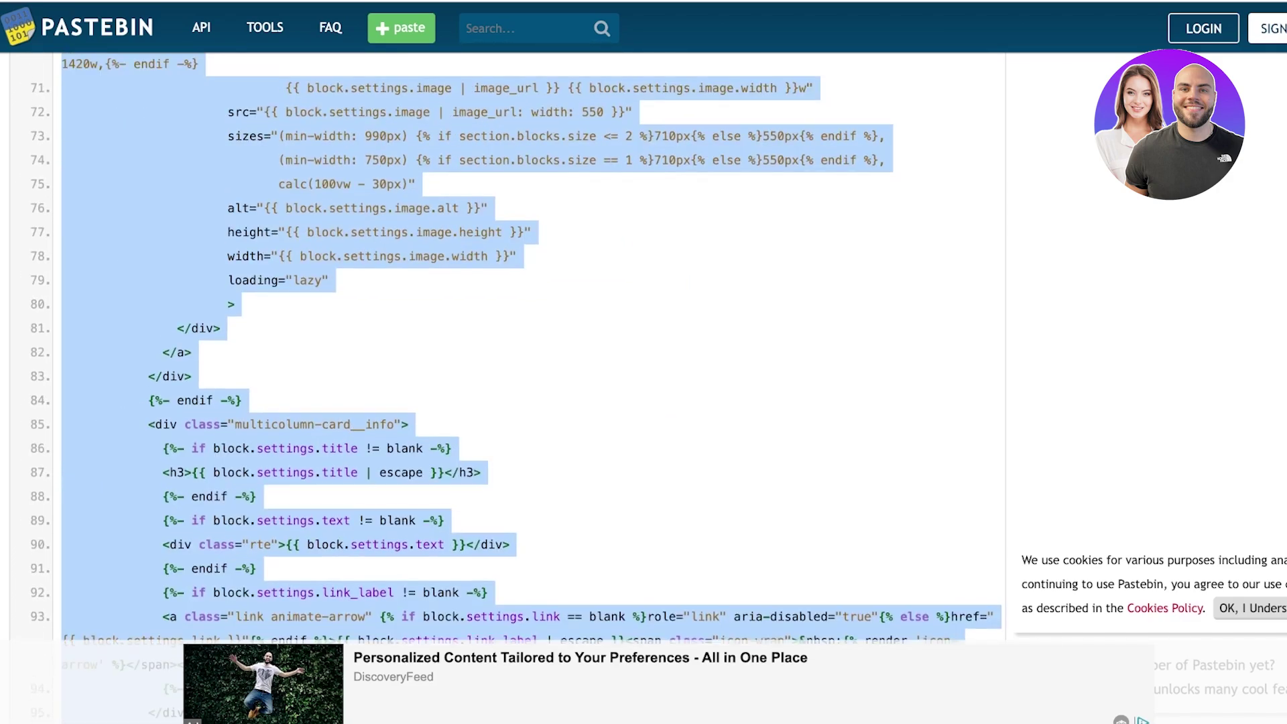
{"action": "scroll", "coordinate": [508, 335], "scroll_direction": "down", "scroll_amount": 1}
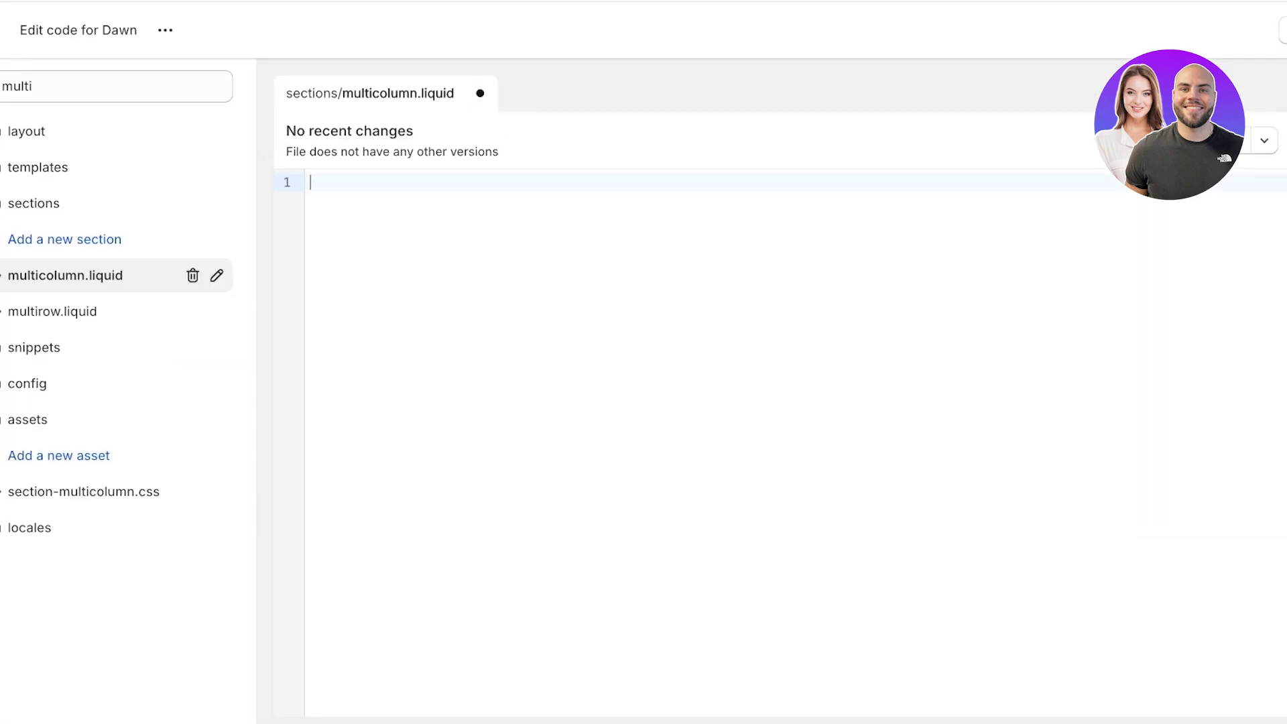
Switch back to the Shopify code editor, paste the copied code into the empty multicolumn.liquid and save the file.
{"action": "key", "text": "ctrl+v"}
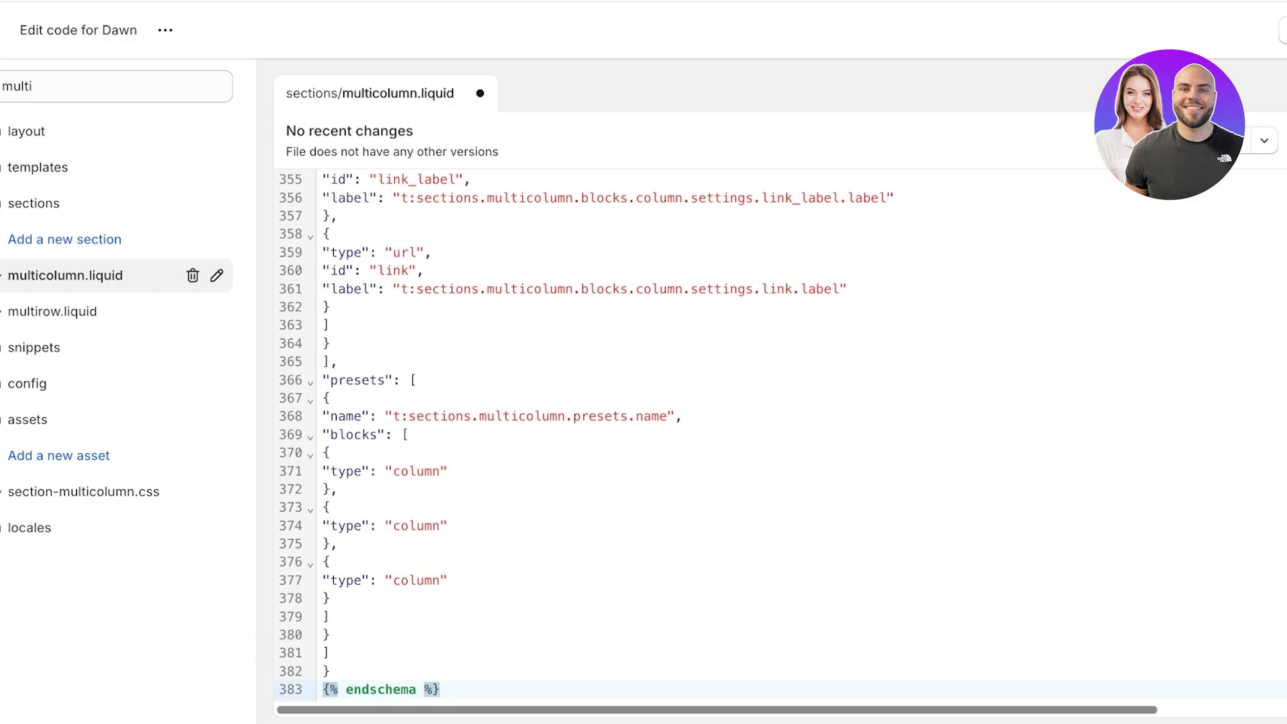
{"action": "scroll", "coordinate": [670, 436], "scroll_direction": "up", "scroll_amount": 20}
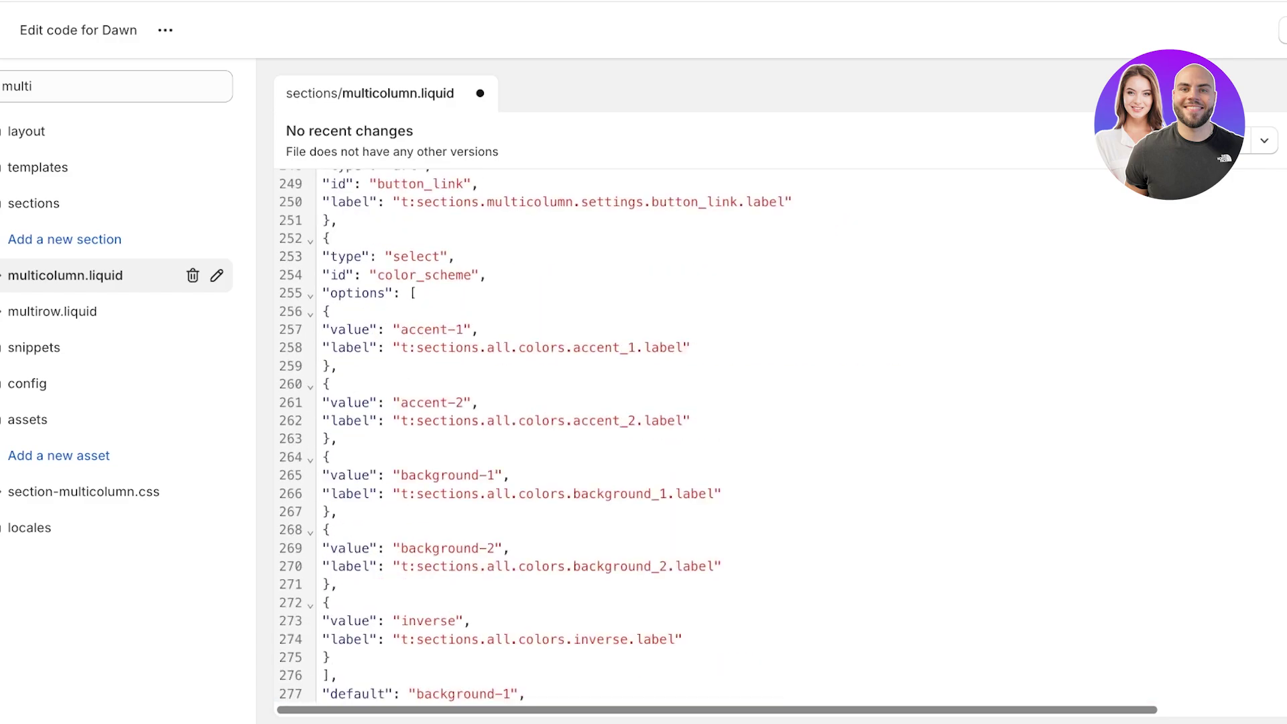
{"action": "scroll", "coordinate": [670, 435], "scroll_direction": "up", "scroll_amount": 9}
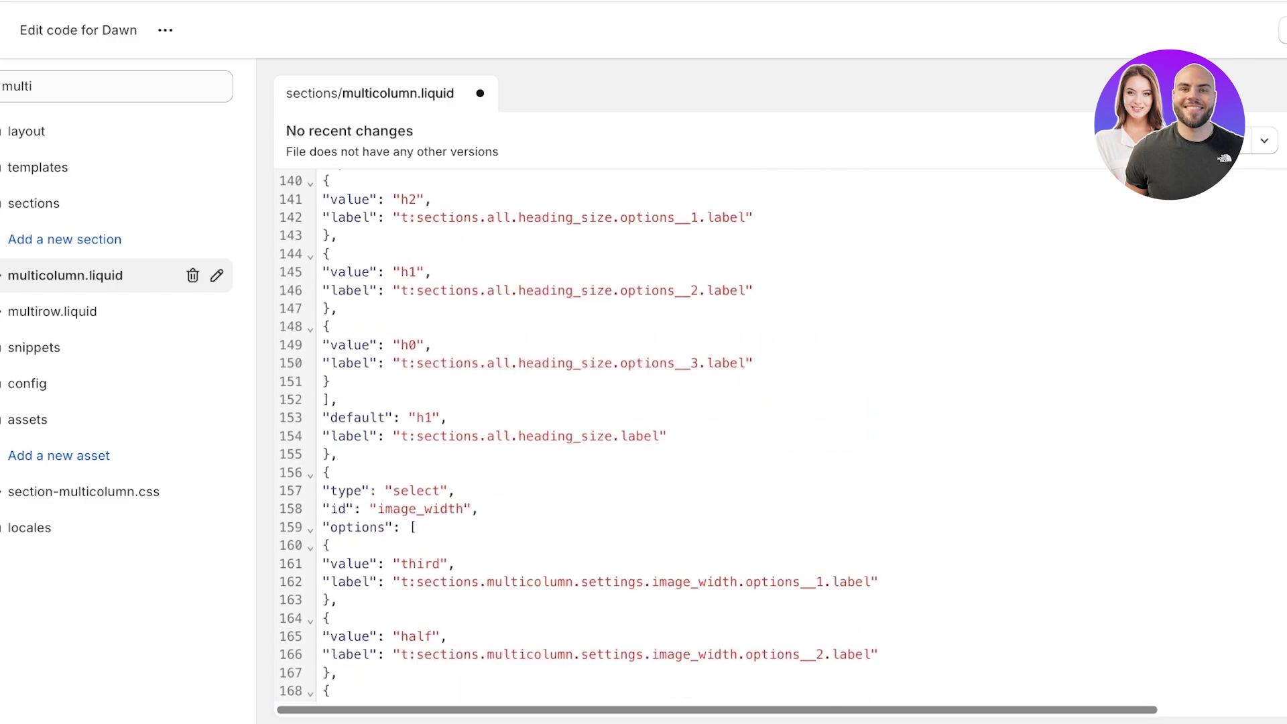
{"action": "key", "text": "ctrl+s"}
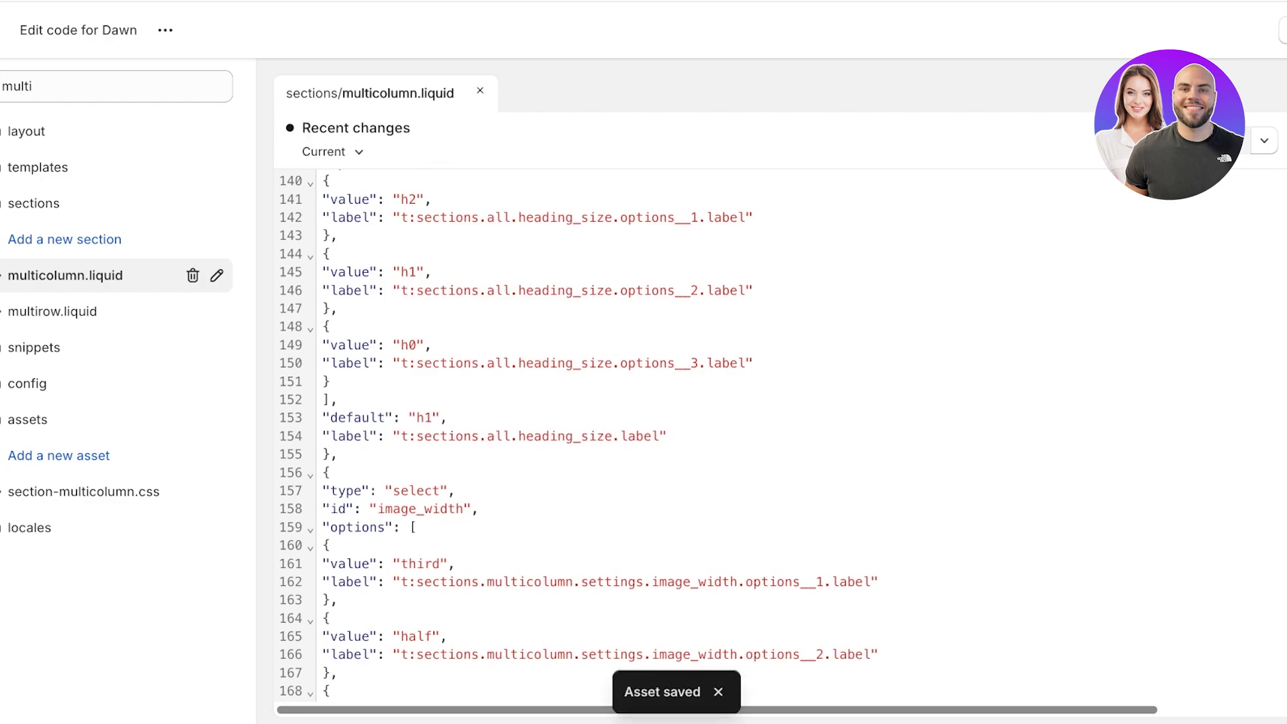
Leave the code editor, open the Dawn theme customizer and clear the Cool Eyeshadow link from the first Multicolumn column.
{"action": "left_click", "coordinate": [9, 30]}
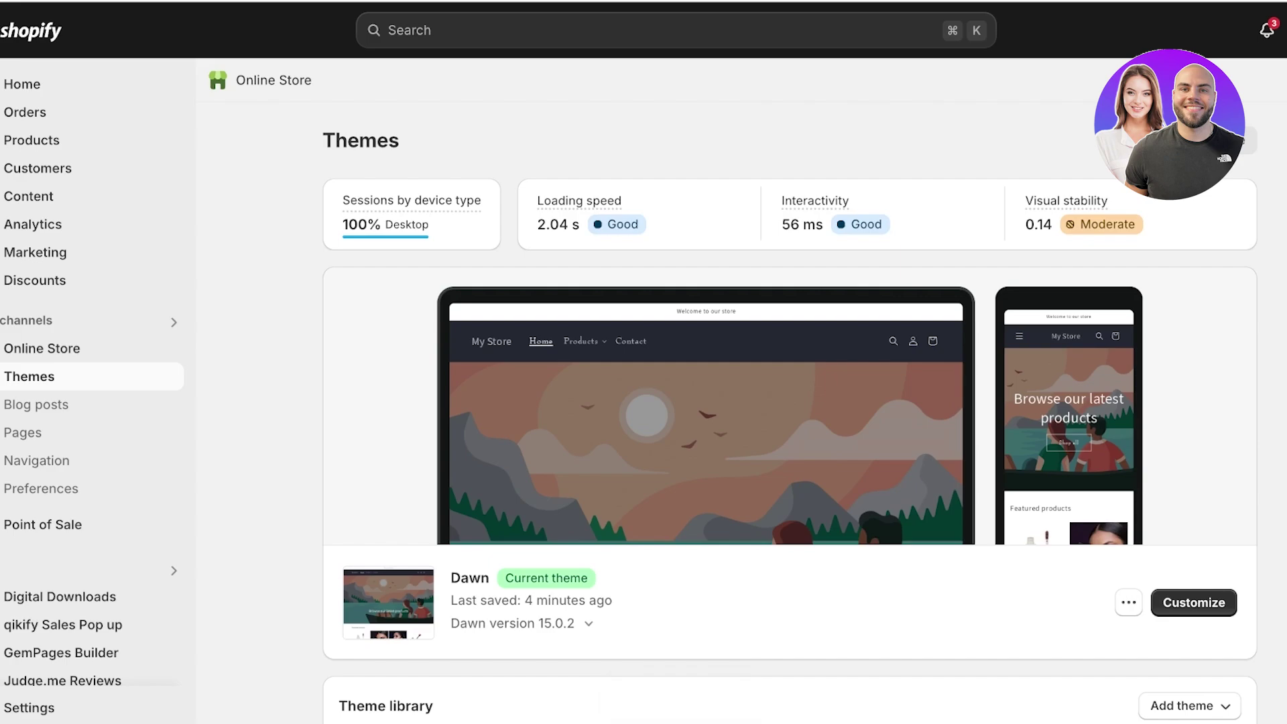
{"action": "left_click", "coordinate": [1193, 602]}
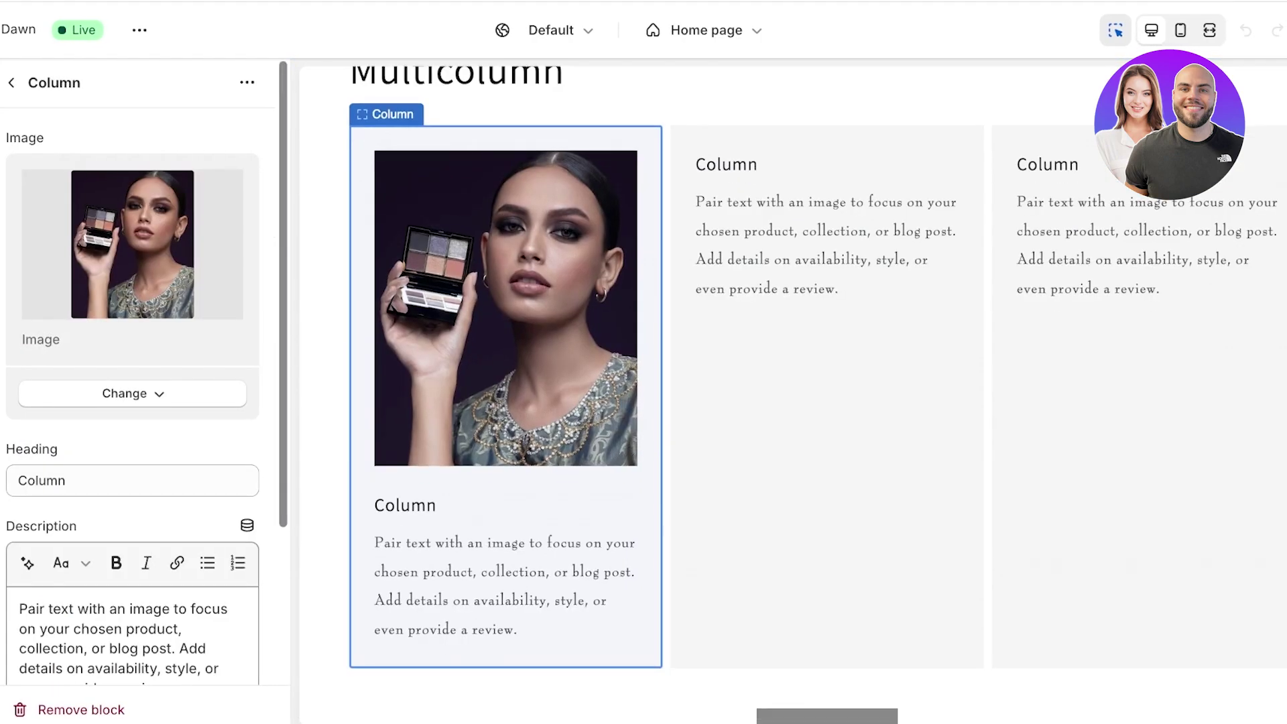
{"action": "scroll", "coordinate": [793, 394], "scroll_direction": "down", "scroll_amount": 3}
{"action": "scroll", "coordinate": [792, 394], "scroll_direction": "up", "scroll_amount": 1}
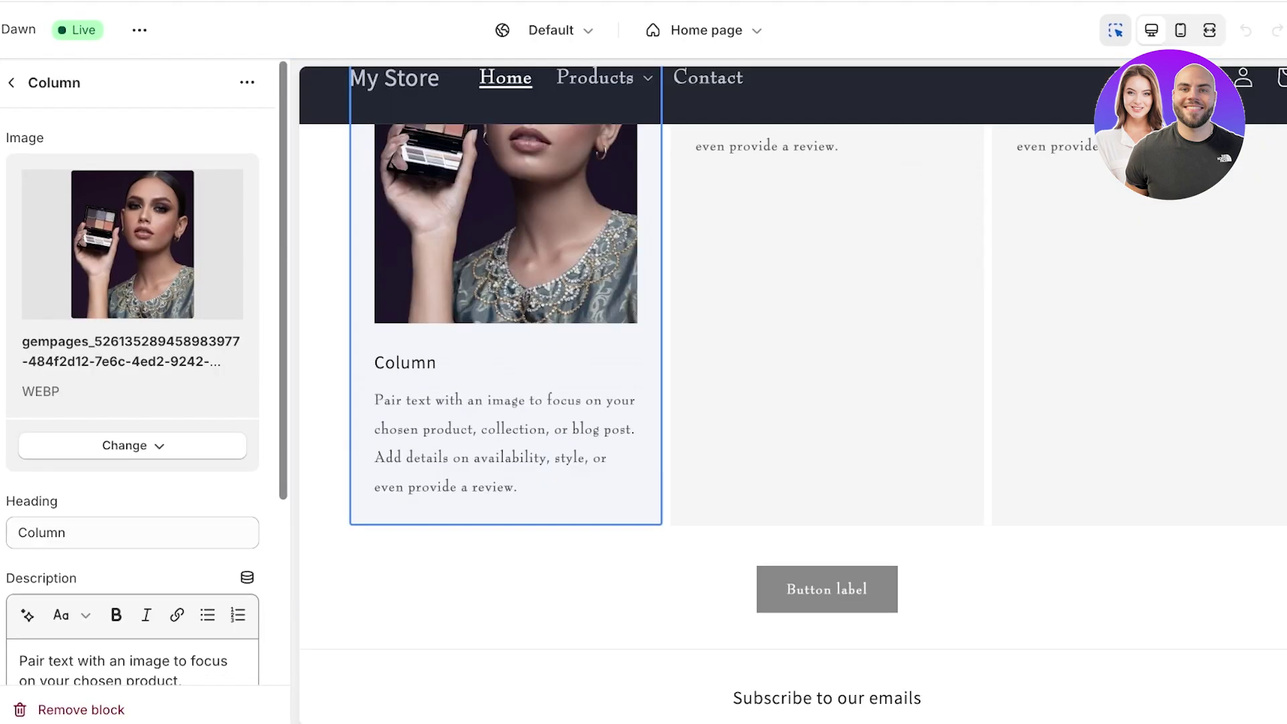
{"action": "scroll", "coordinate": [793, 394], "scroll_direction": "up", "scroll_amount": 3}
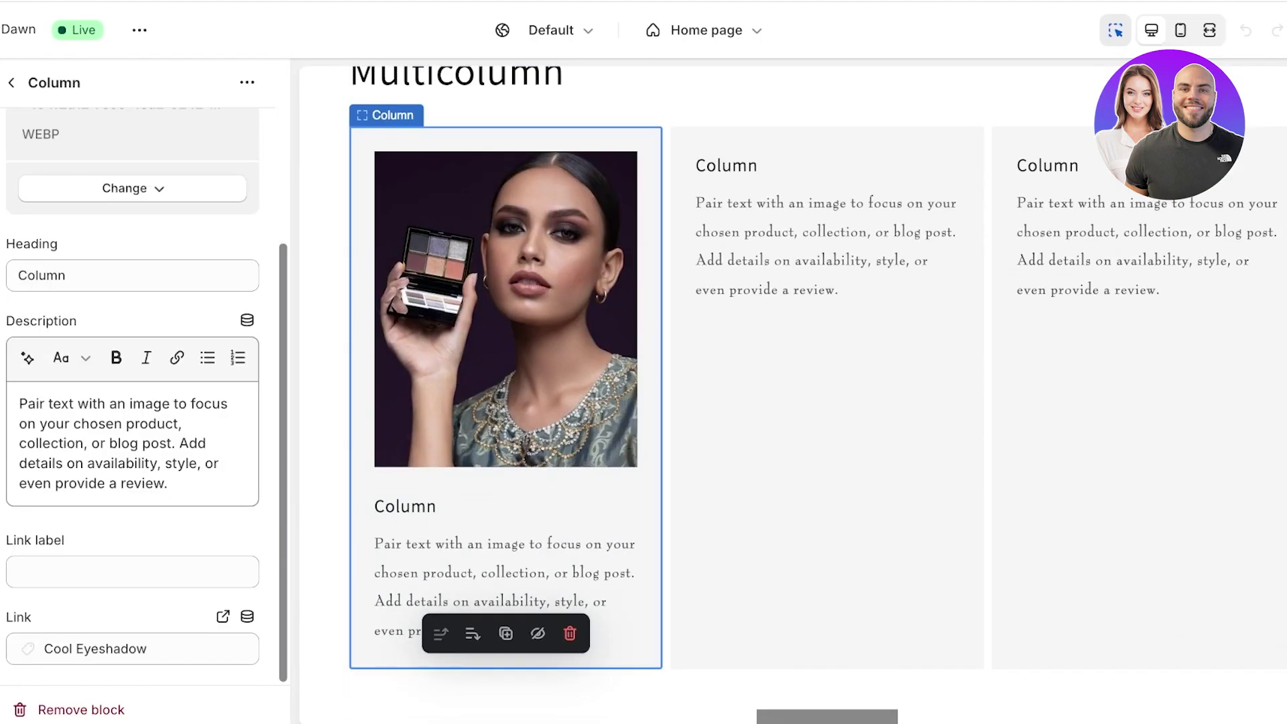
{"action": "left_click", "coordinate": [147, 649]}
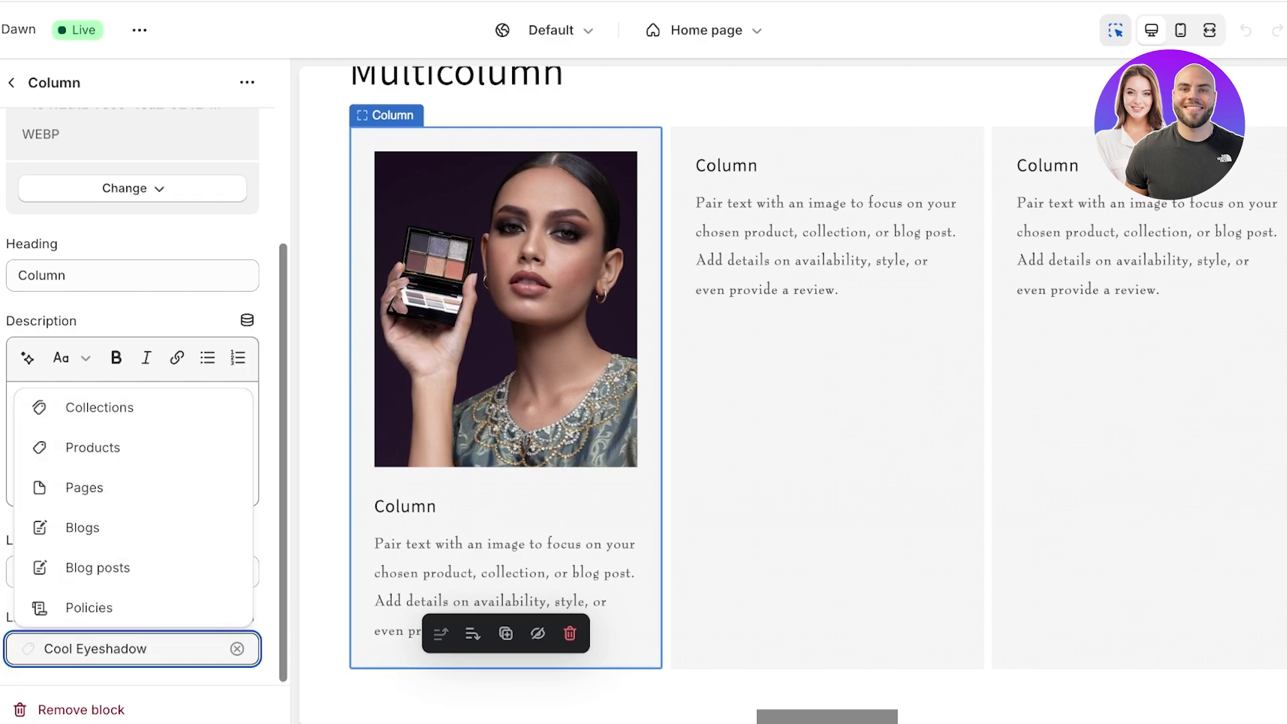
{"action": "left_click", "coordinate": [237, 649]}
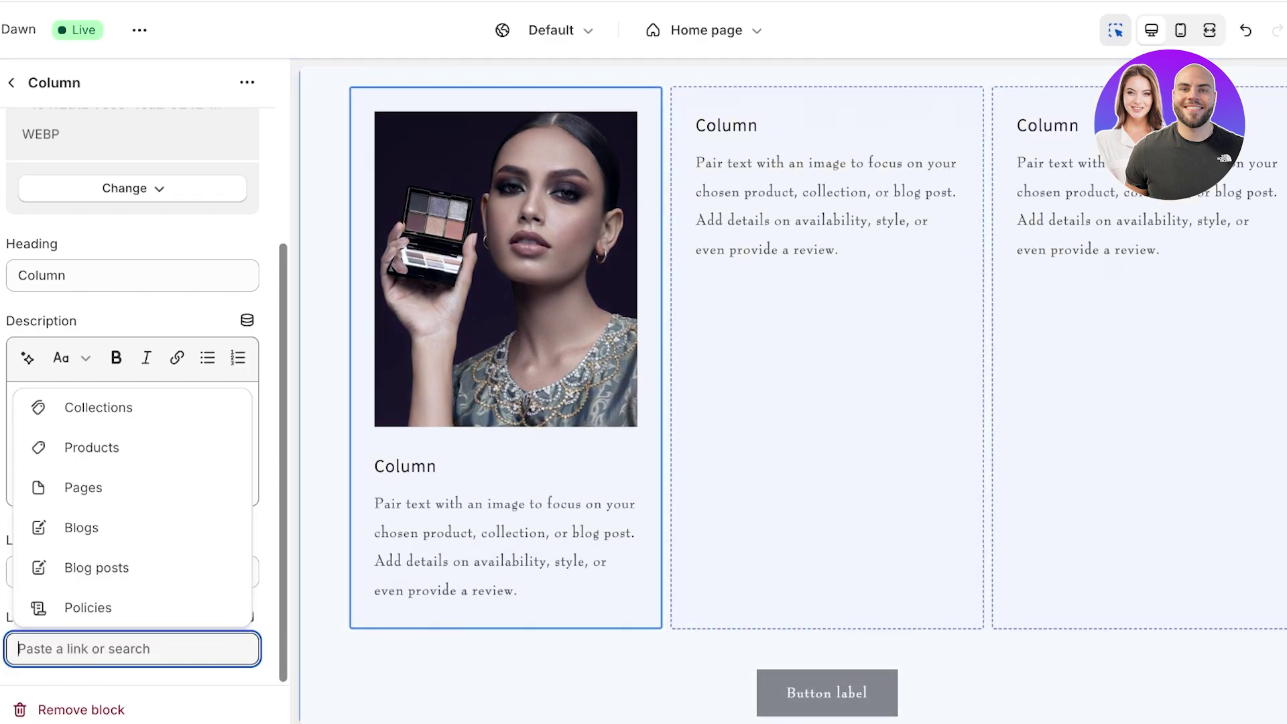
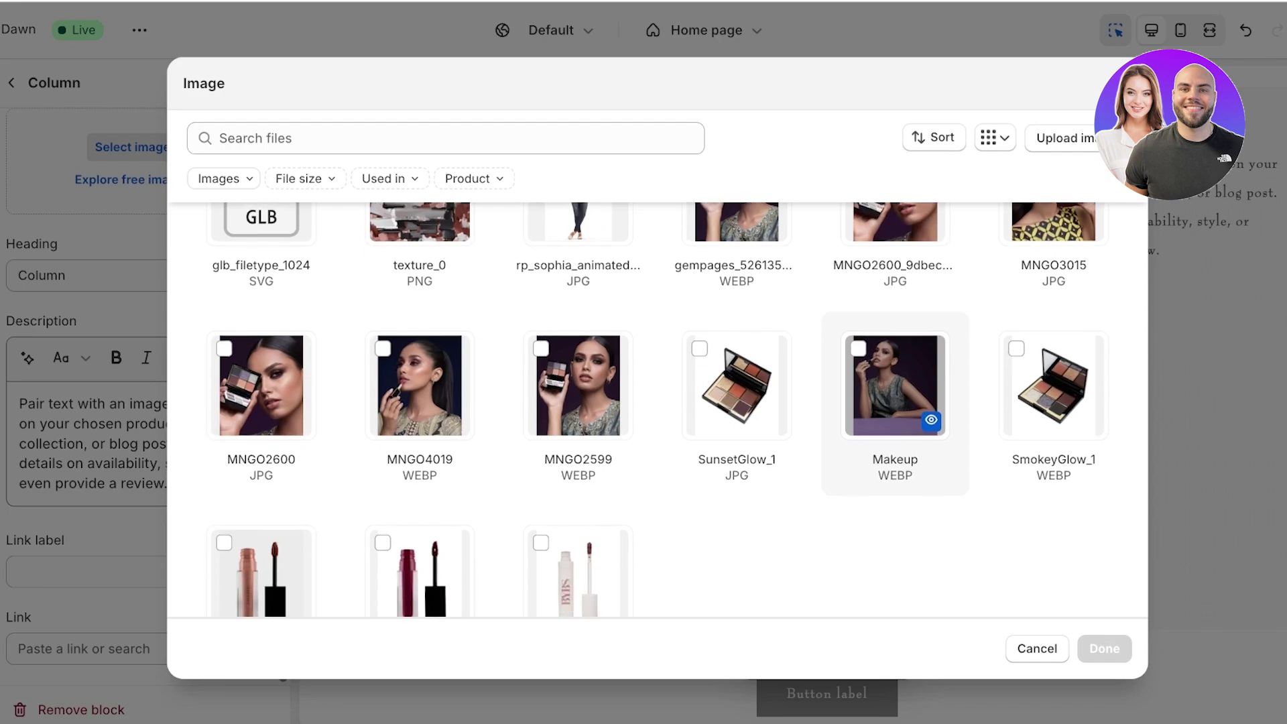
Set the second Multicolumn column's image to the MNGO4019 file.
{"action": "left_click", "coordinate": [419, 385]}
{"action": "left_click", "coordinate": [1104, 648]}
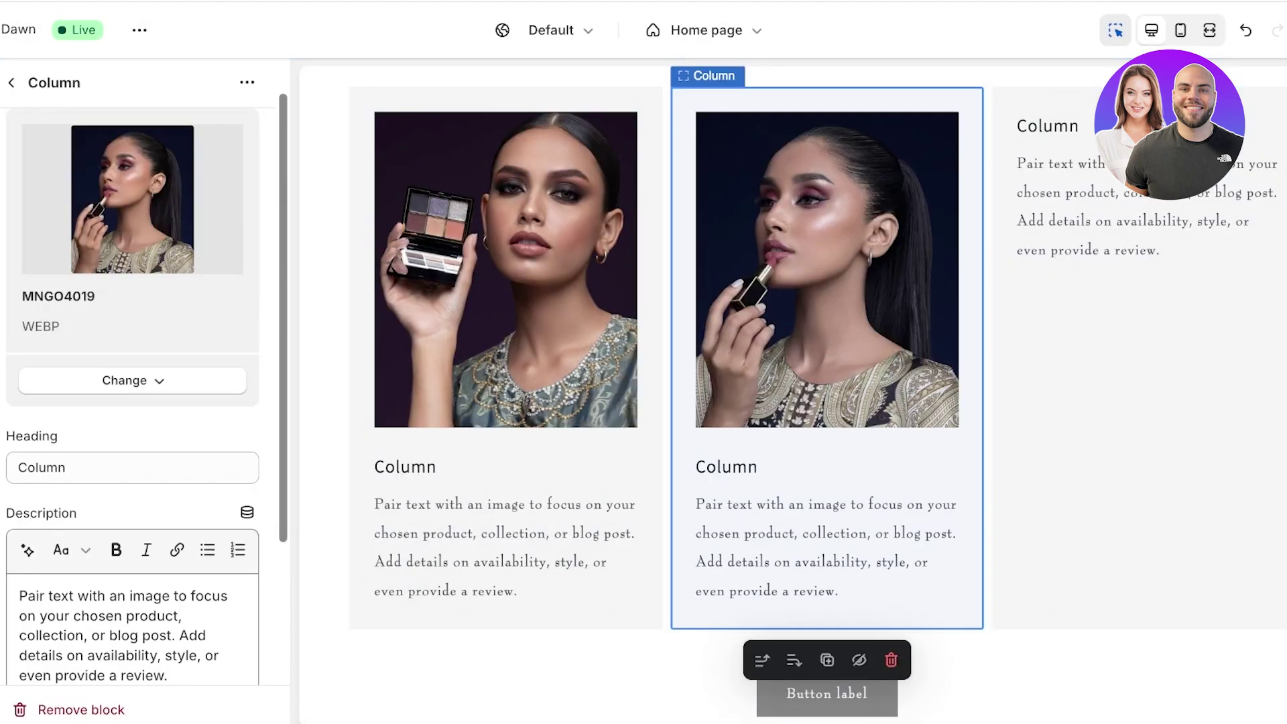
Reopen the second column's settings from the home page section list and browse the products available for its link.
{"action": "left_click", "coordinate": [11, 82]}
{"action": "scroll", "coordinate": [804, 402], "scroll_direction": "up", "scroll_amount": 2}
{"action": "scroll", "coordinate": [805, 402], "scroll_direction": "down", "scroll_amount": 6}
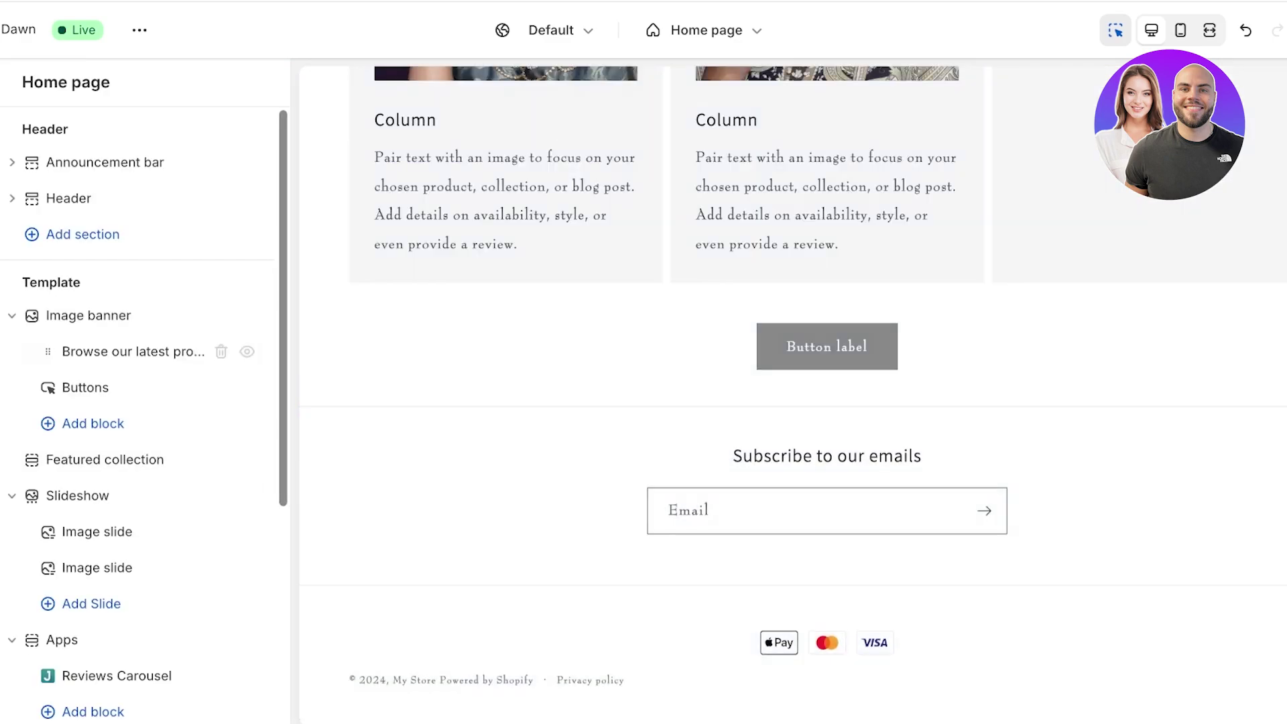
{"action": "scroll", "coordinate": [154, 469], "scroll_direction": "down", "scroll_amount": 1}
{"action": "scroll", "coordinate": [154, 482], "scroll_direction": "down", "scroll_amount": 4}
{"action": "left_click", "coordinate": [134, 502]}
{"action": "scroll", "coordinate": [134, 502], "scroll_direction": "down", "scroll_amount": 4}
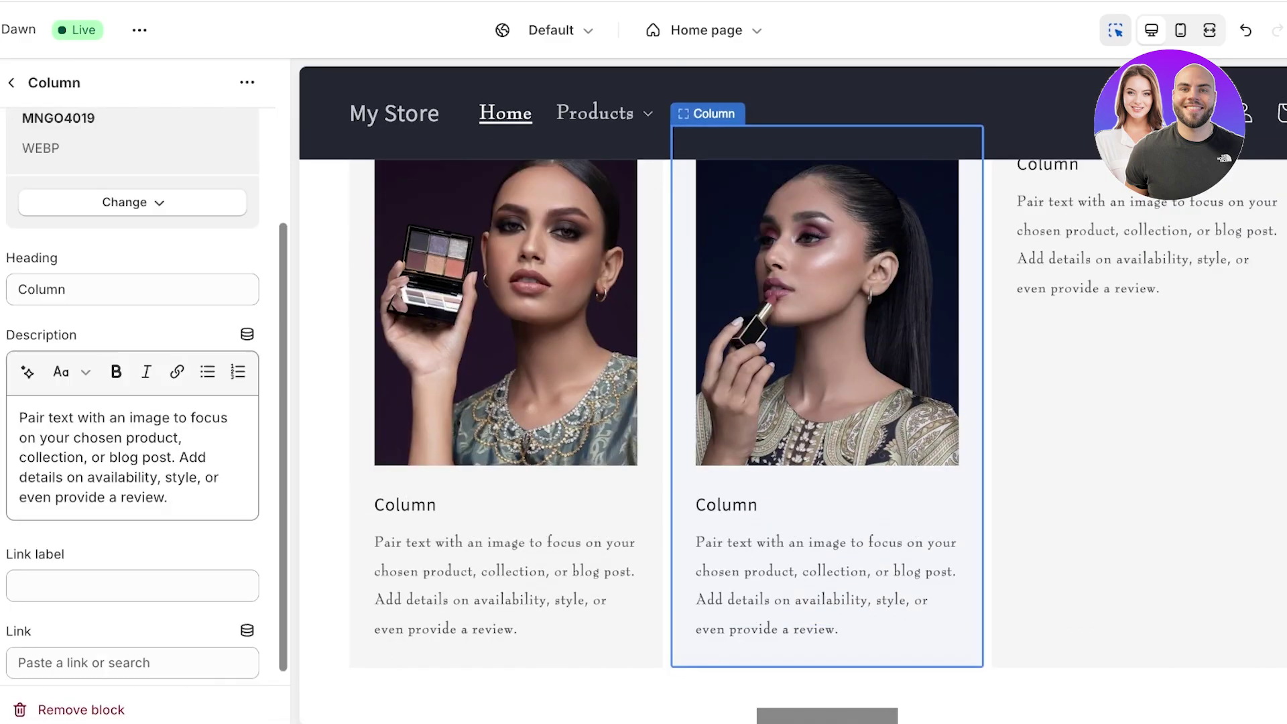
{"action": "left_click", "coordinate": [132, 649]}
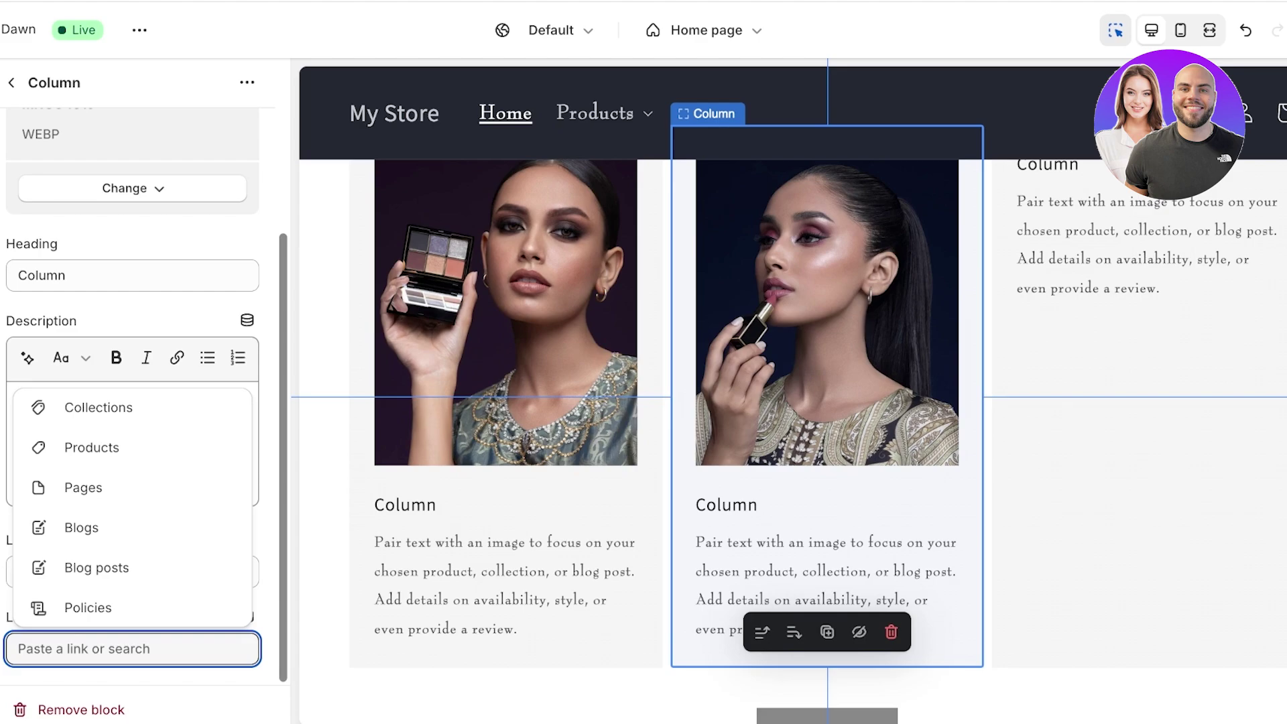
{"action": "left_click", "coordinate": [92, 447]}
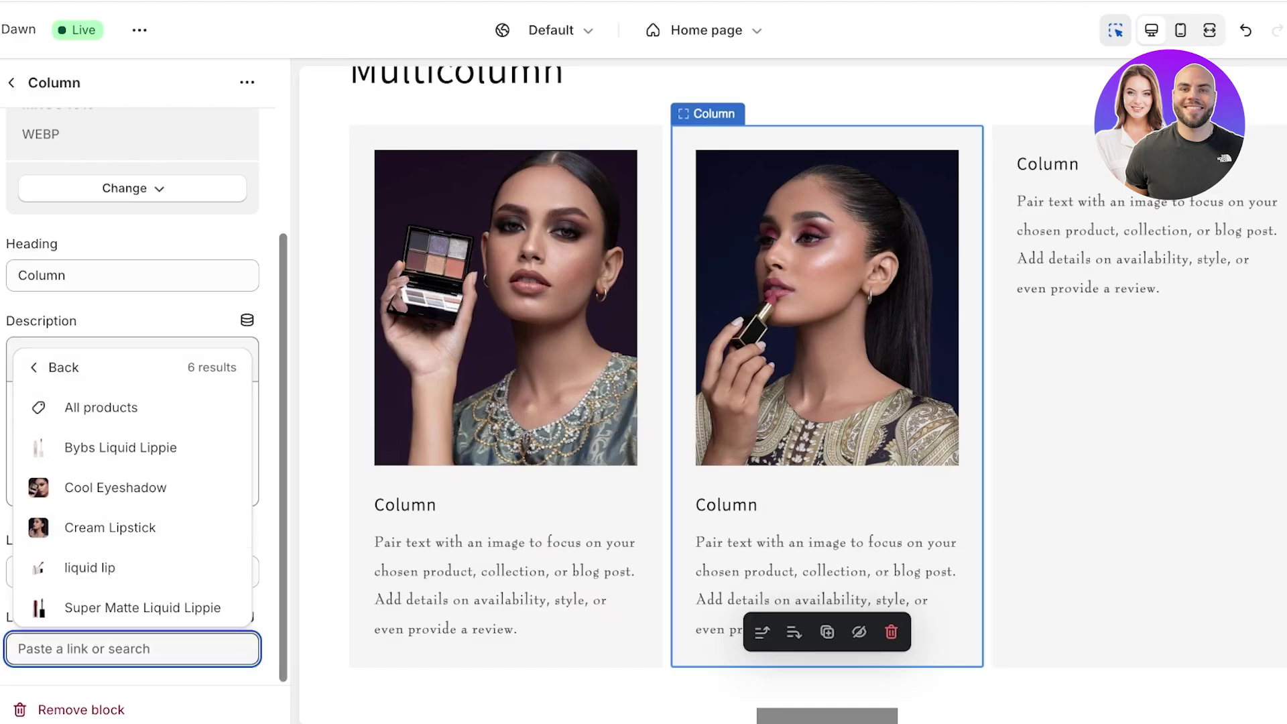
Paste the copied Google web address as the second column's link.
{"action": "left_click", "coordinate": [827, 375]}
{"action": "left_click", "coordinate": [132, 648]}
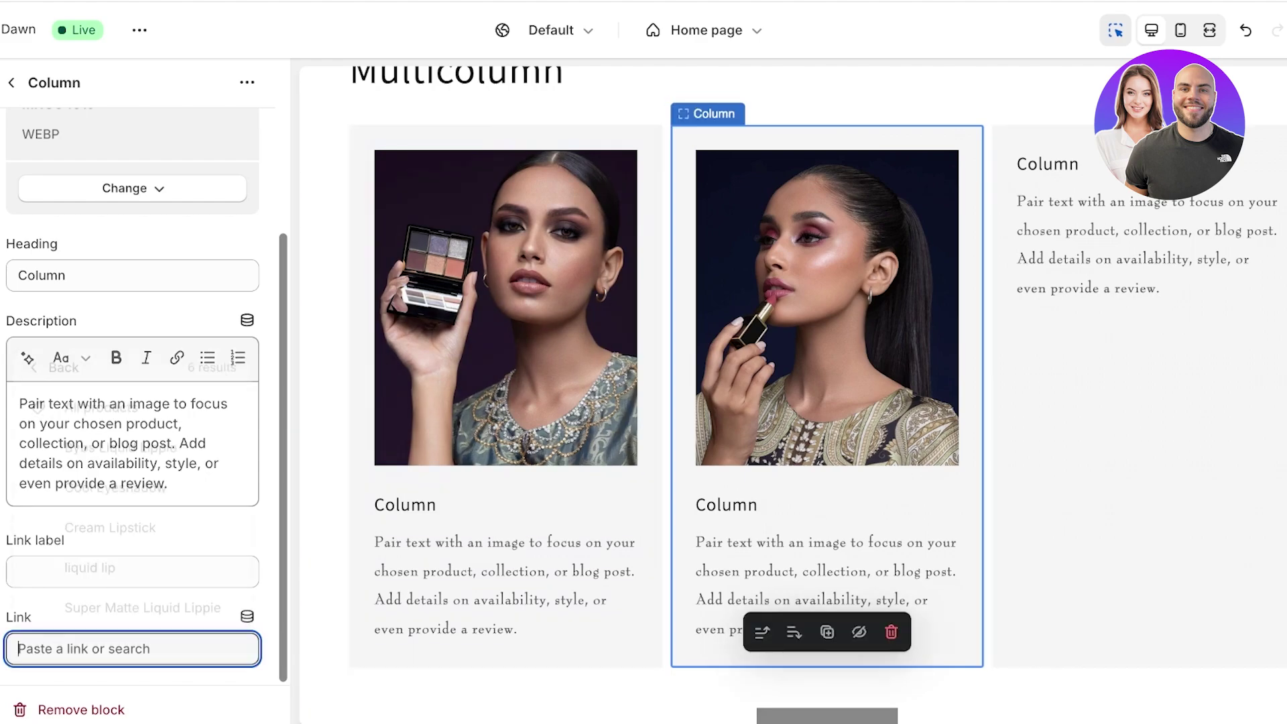
{"action": "key", "text": "ctrl+v"}
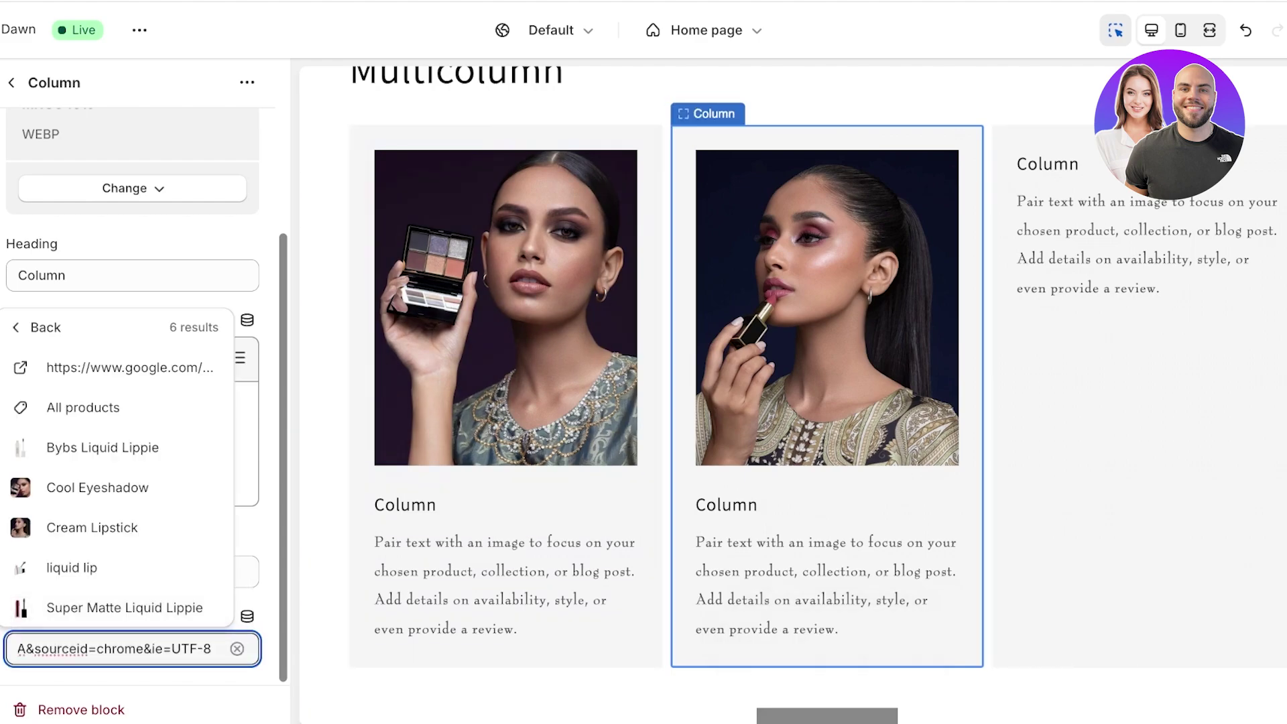
{"action": "key", "text": "Return"}
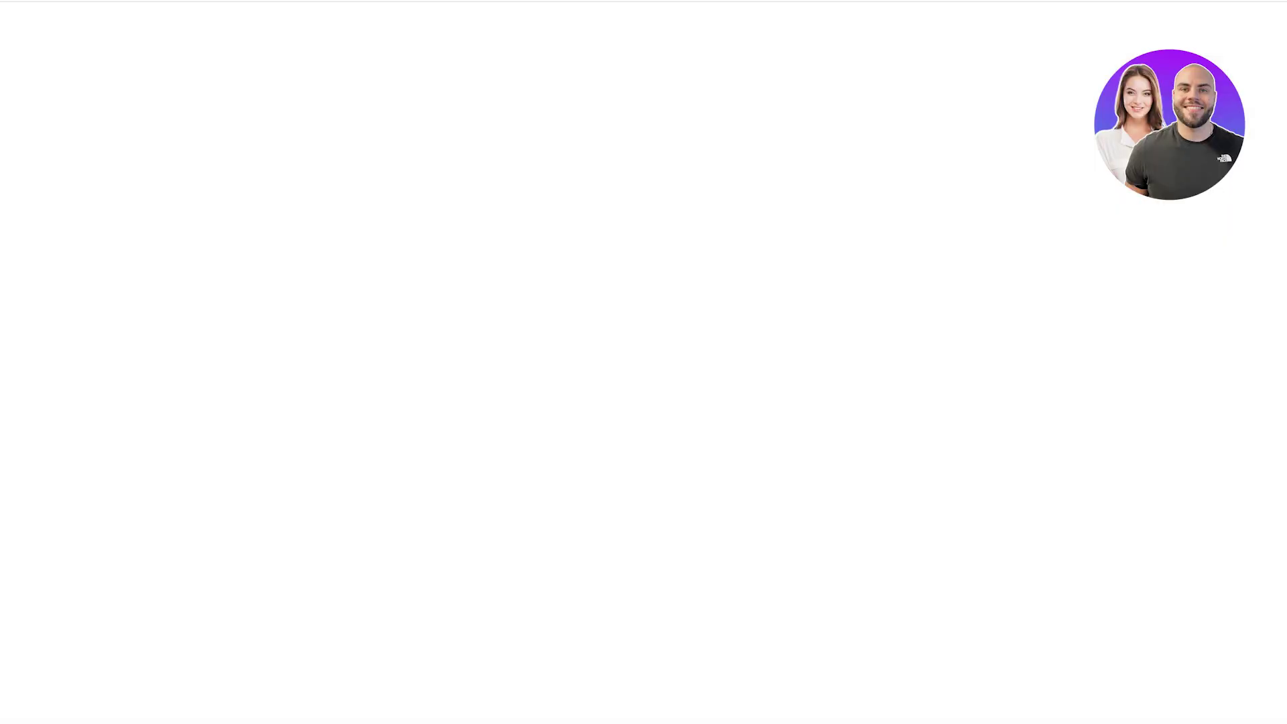
View the Multicolumn section on the live home page and follow the first column's image to the Cool Eyeshadow product page.
{"action": "scroll", "coordinate": [644, 362], "scroll_direction": "down", "scroll_amount": 20}
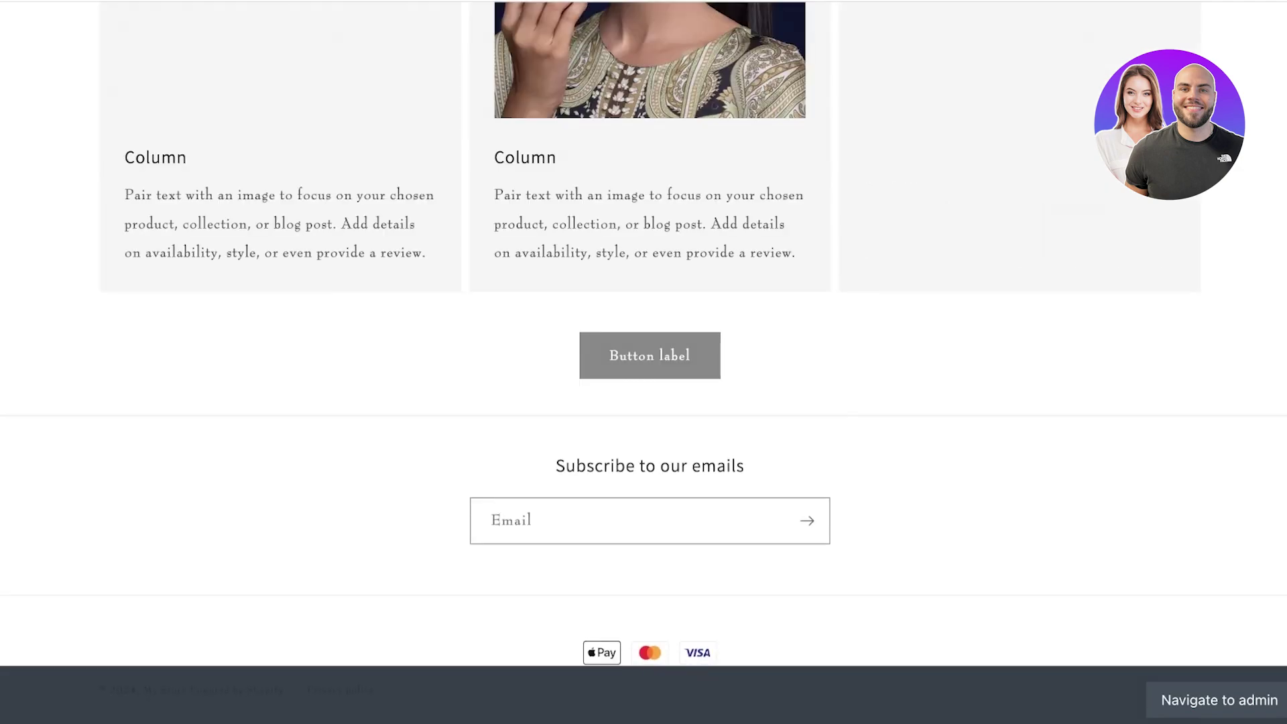
{"action": "scroll", "coordinate": [643, 361], "scroll_direction": "up", "scroll_amount": 9}
{"action": "scroll", "coordinate": [643, 362], "scroll_direction": "down", "scroll_amount": 4}
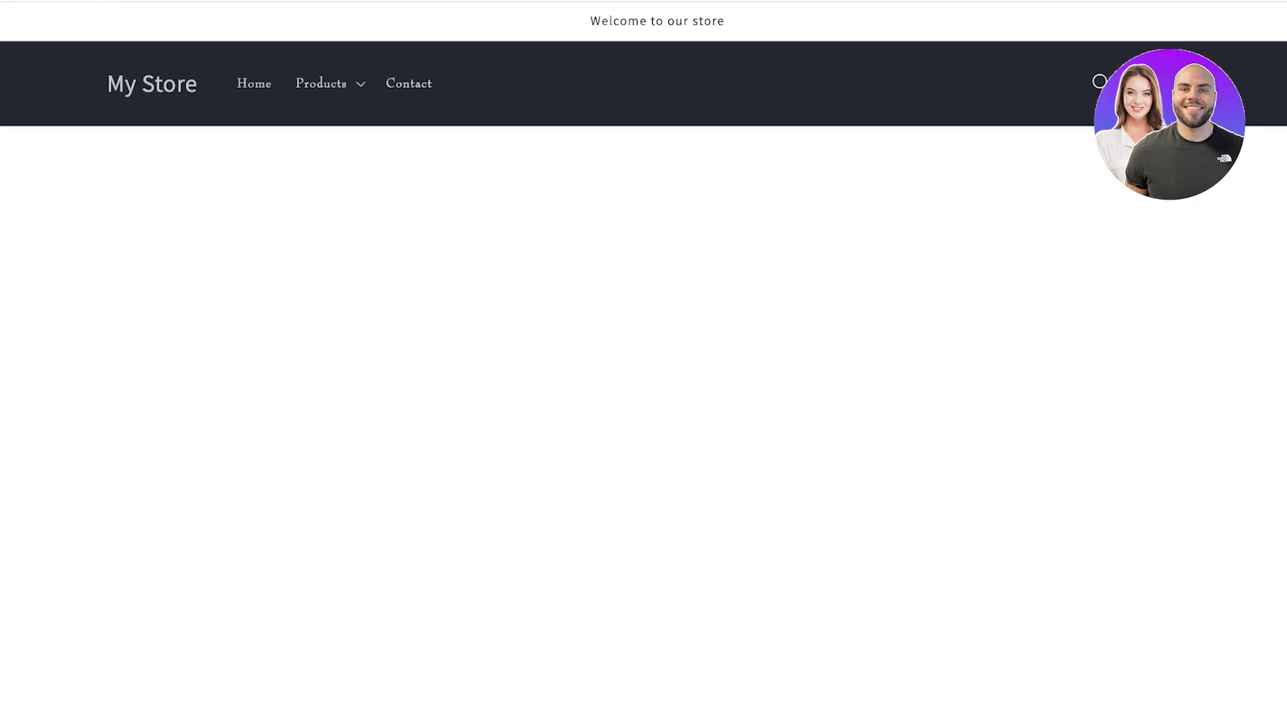
{"action": "scroll", "coordinate": [643, 361], "scroll_direction": "down", "scroll_amount": 7}
{"action": "scroll", "coordinate": [643, 361], "scroll_direction": "up", "scroll_amount": 7}
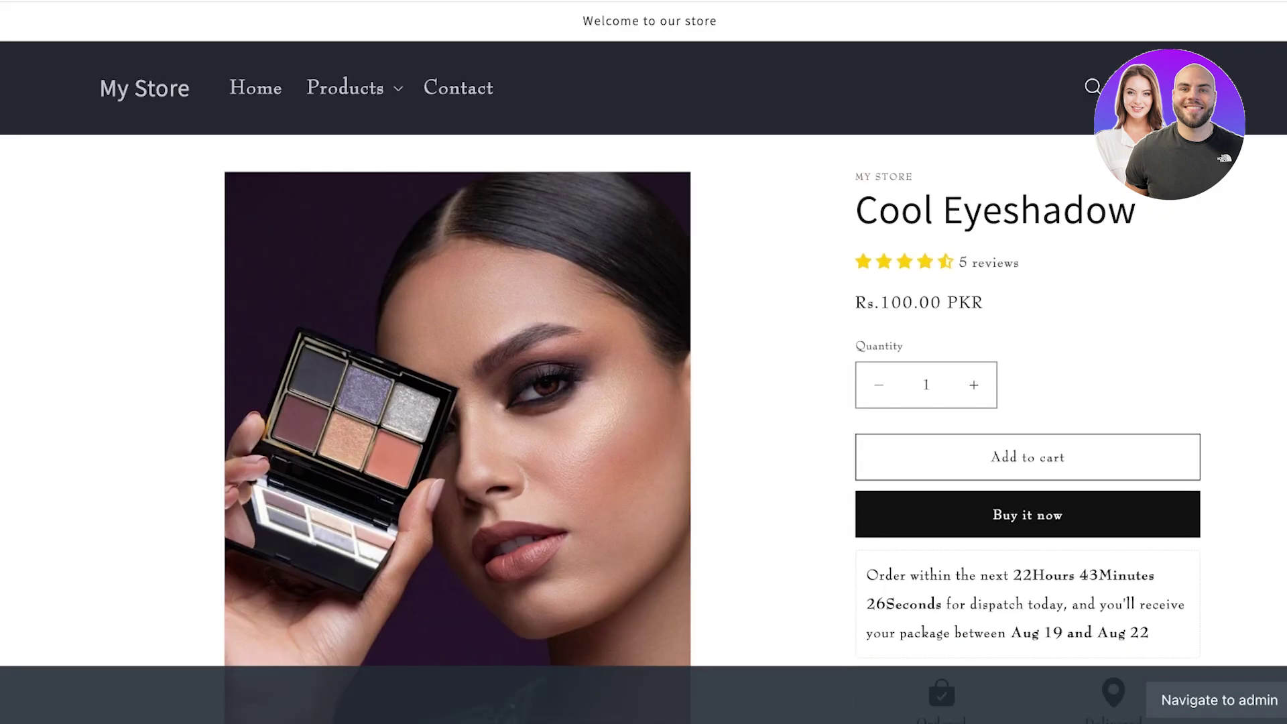
Return to the live home page and examine the linked images in the Multicolumn section.
{"action": "scroll", "coordinate": [644, 362], "scroll_direction": "down", "scroll_amount": 15}
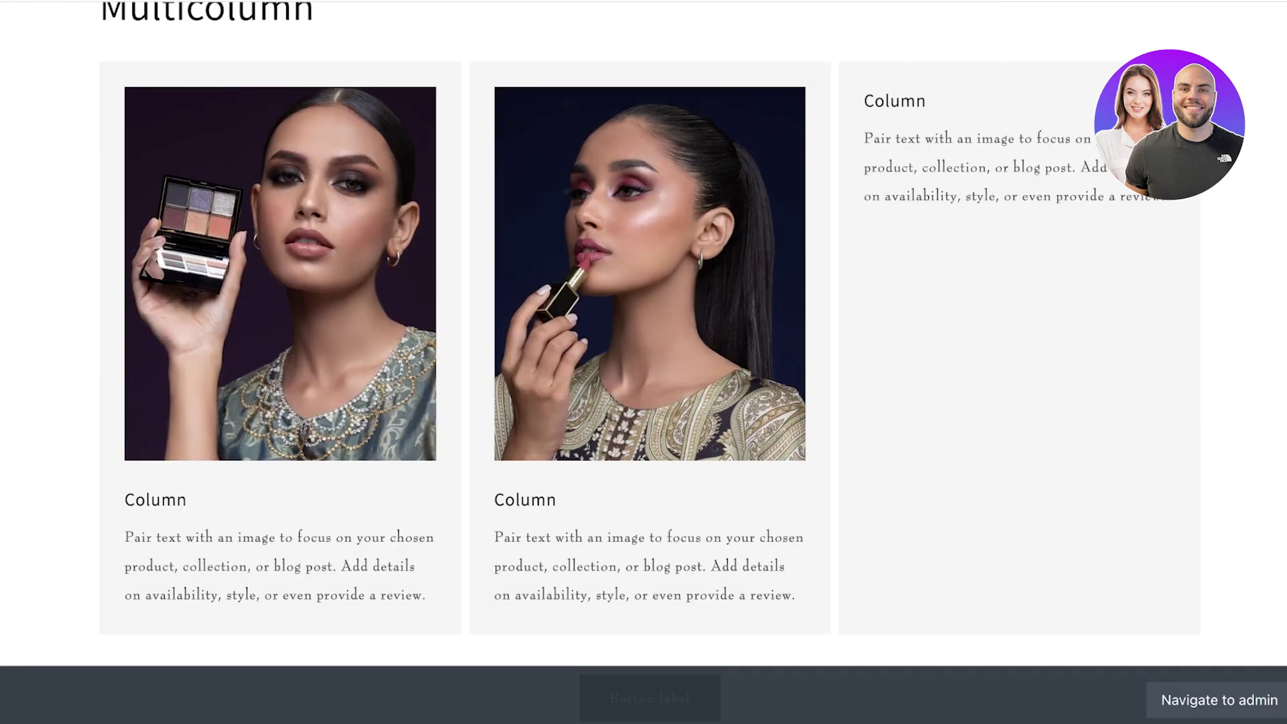
{"action": "scroll", "coordinate": [644, 362], "scroll_direction": "up", "scroll_amount": 4}
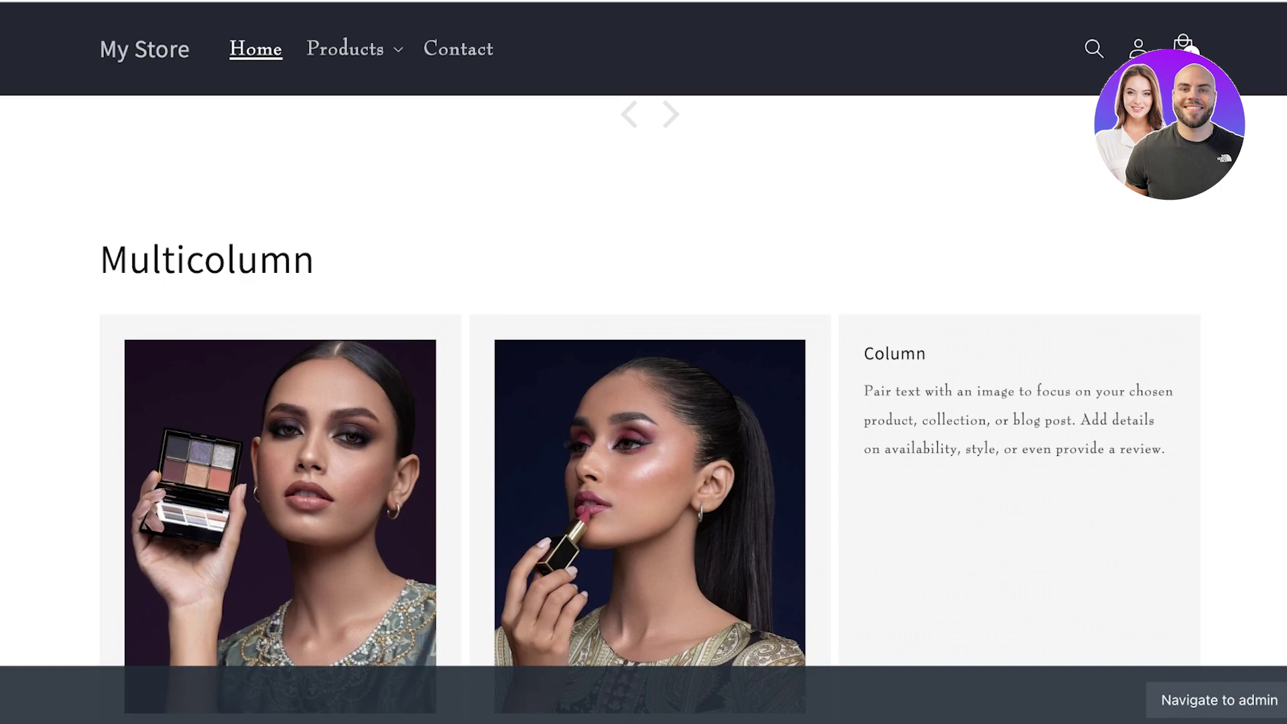
{"action": "scroll", "coordinate": [643, 362], "scroll_direction": "down", "scroll_amount": 2}
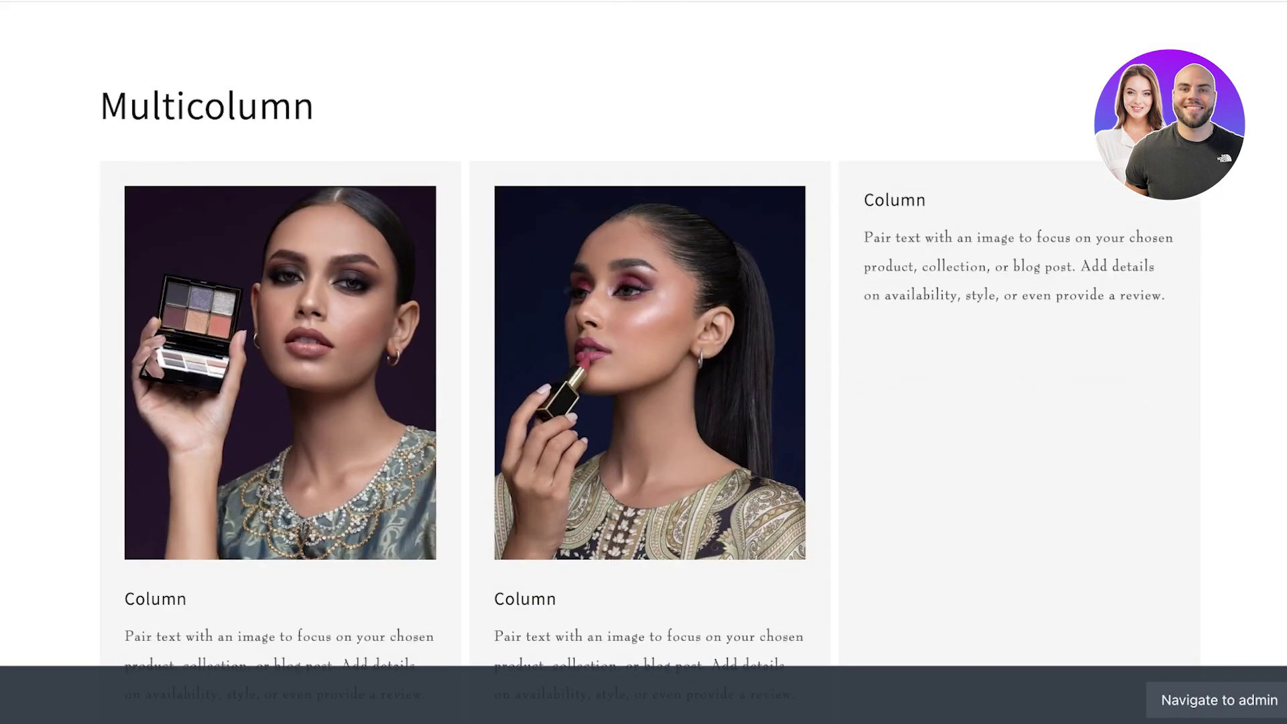
{"action": "scroll", "coordinate": [643, 361], "scroll_direction": "up", "scroll_amount": 4}
{"action": "scroll", "coordinate": [643, 361], "scroll_direction": "down", "scroll_amount": 10}
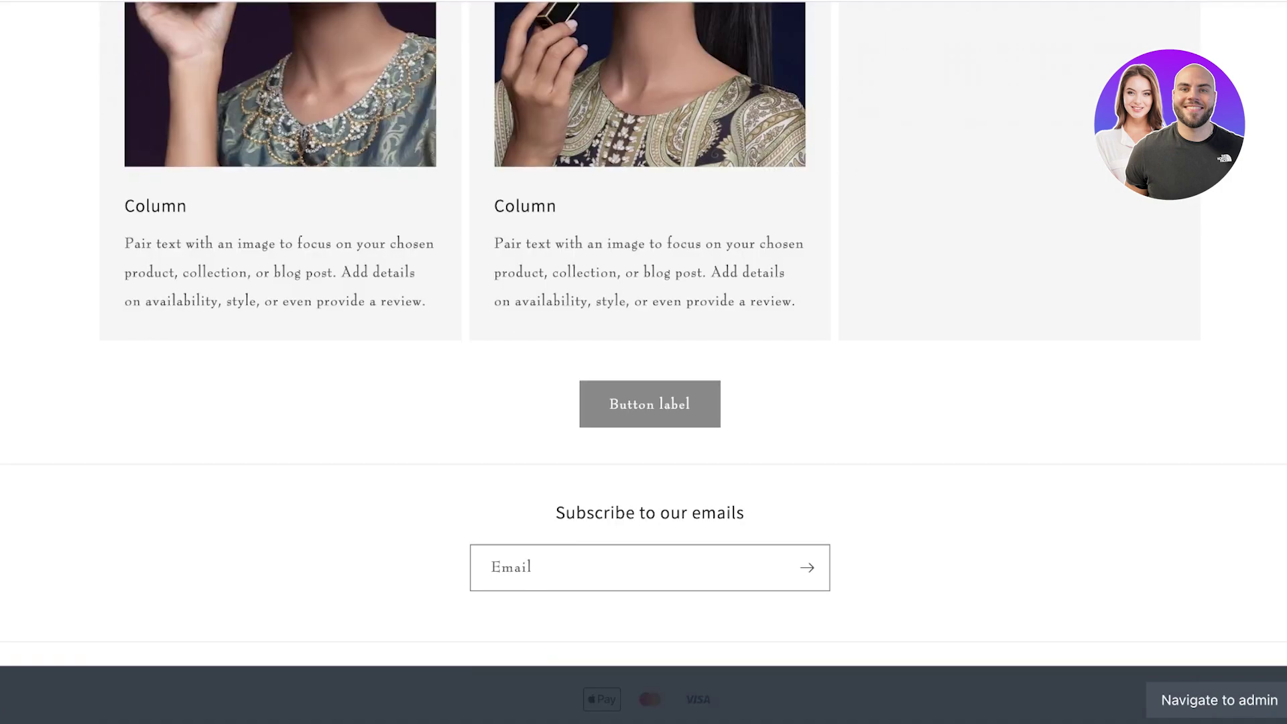
{"action": "scroll", "coordinate": [643, 361], "scroll_direction": "up", "scroll_amount": 7}
{"action": "scroll", "coordinate": [643, 362], "scroll_direction": "up", "scroll_amount": 3}
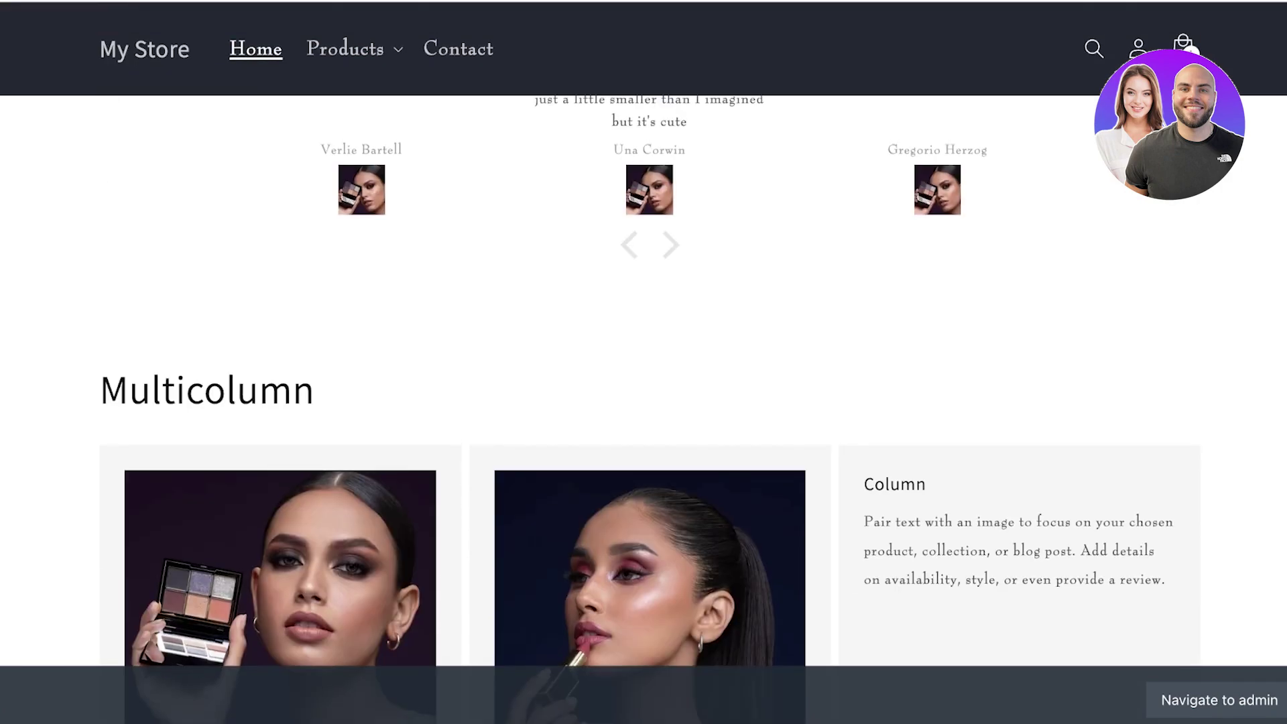
Go back up to the Featured products section and dismiss the discount pop-up.
{"action": "scroll", "coordinate": [643, 362], "scroll_direction": "up", "scroll_amount": 15}
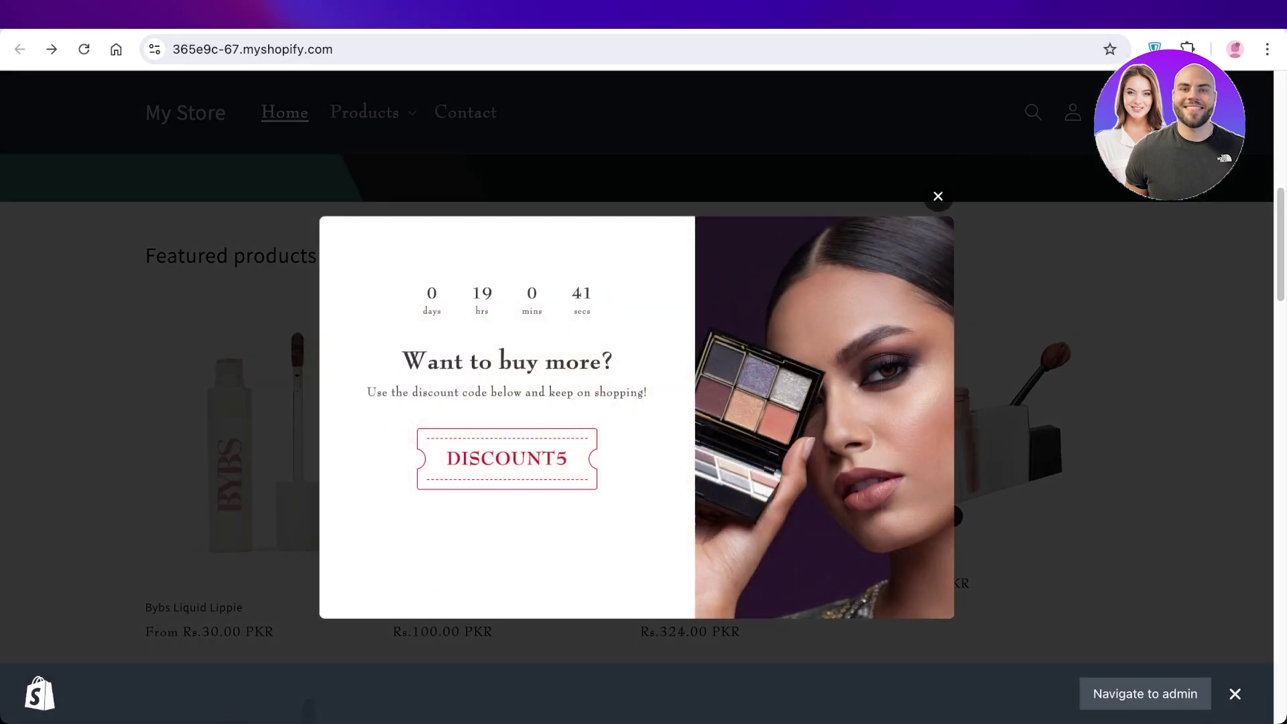
{"action": "left_click", "coordinate": [937, 196]}
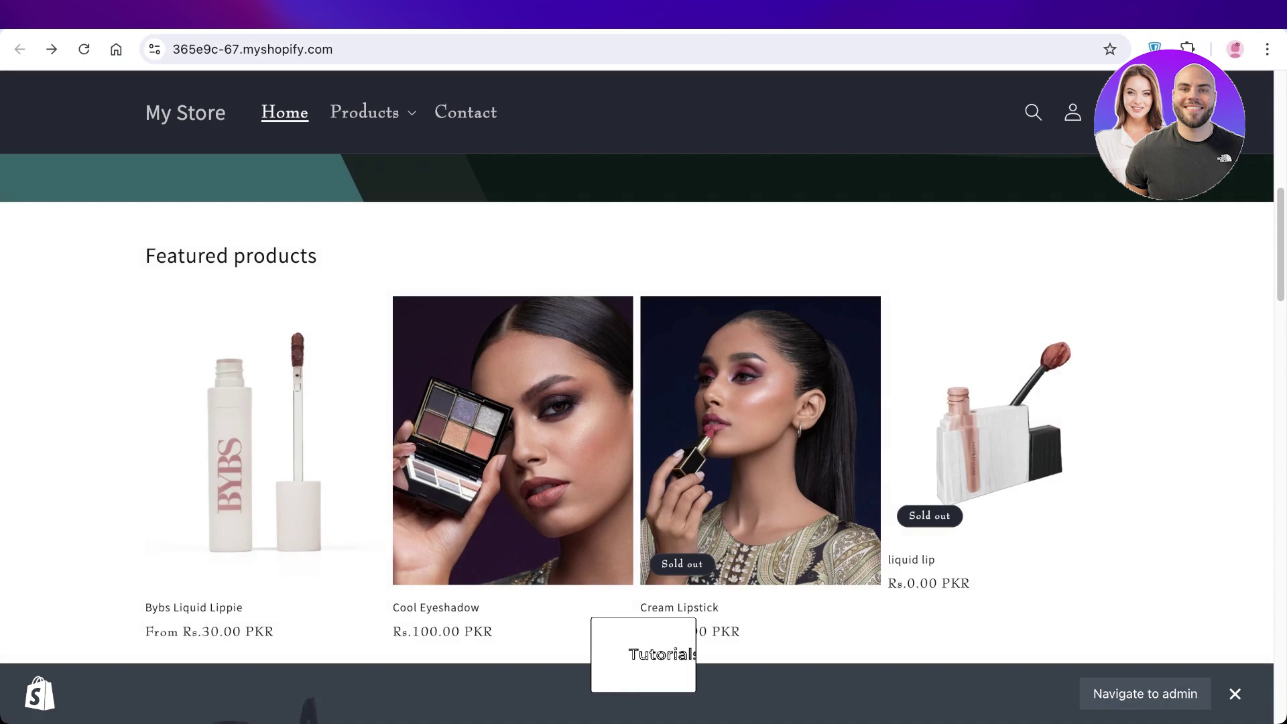
{"action": "scroll", "coordinate": [760, 443], "scroll_direction": "up", "scroll_amount": 1}
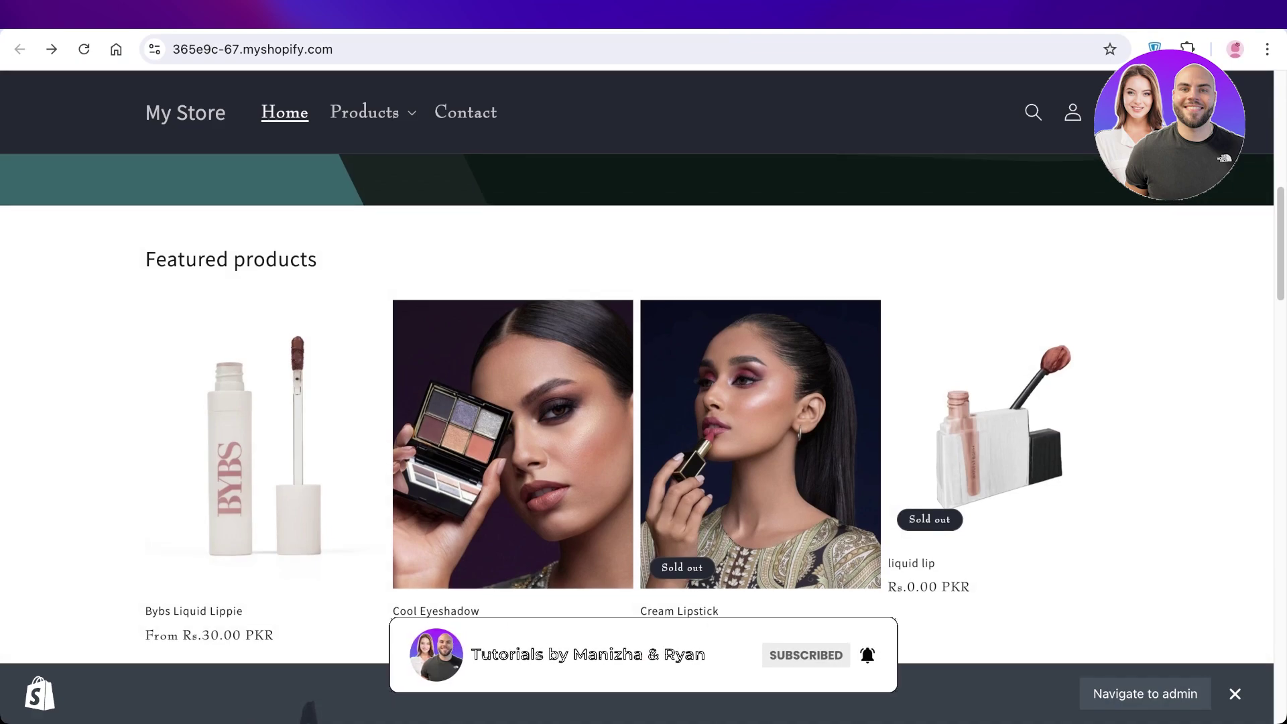